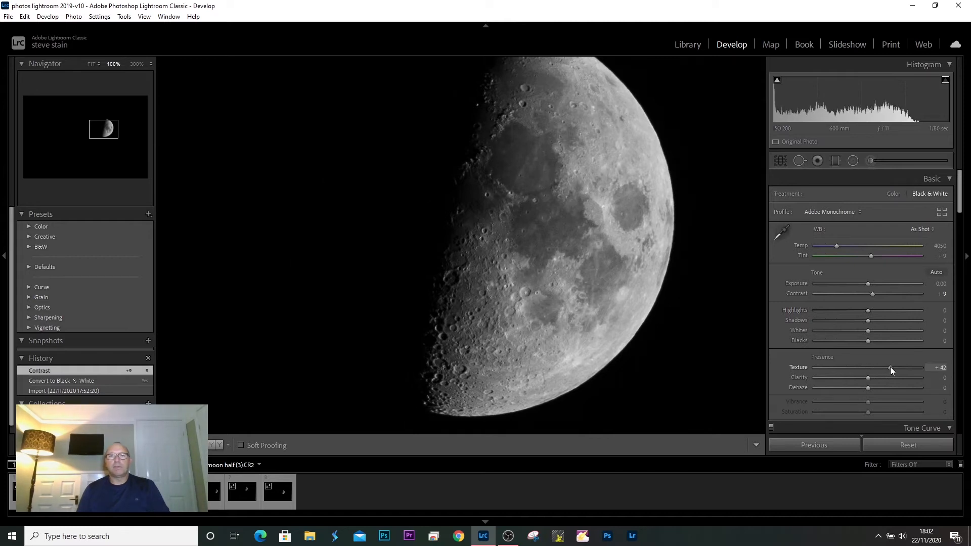
Set the moon photo's Texture to +51, Clarity to +11 and Dehaze to +32.
drag(894, 366, 876, 378)
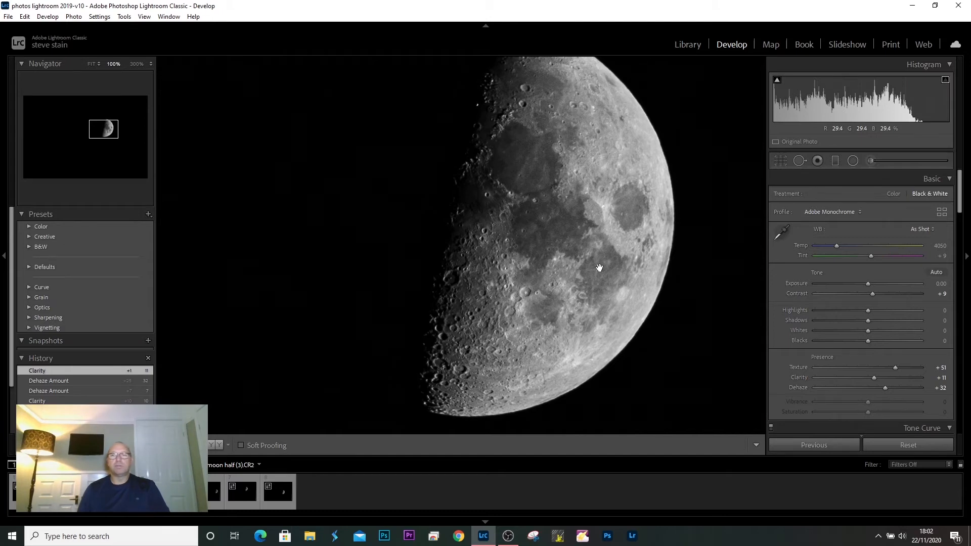
Try small Highlights and Shadows adjustments on the moon photo and reset both to 0.
mouse_move(872, 310)
mouse_down()
mouse_move(884, 310)
mouse_move(869, 311)
mouse_up()
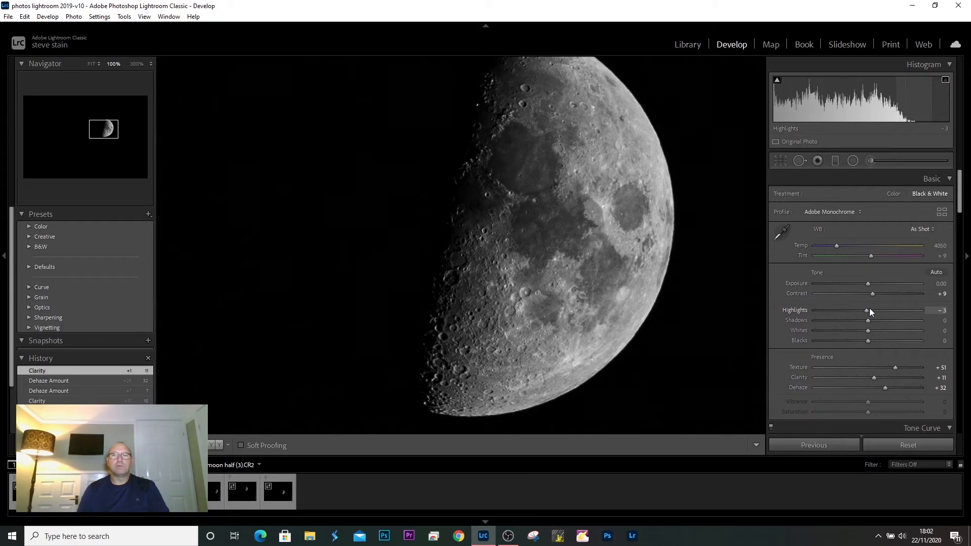
double_click(794, 309)
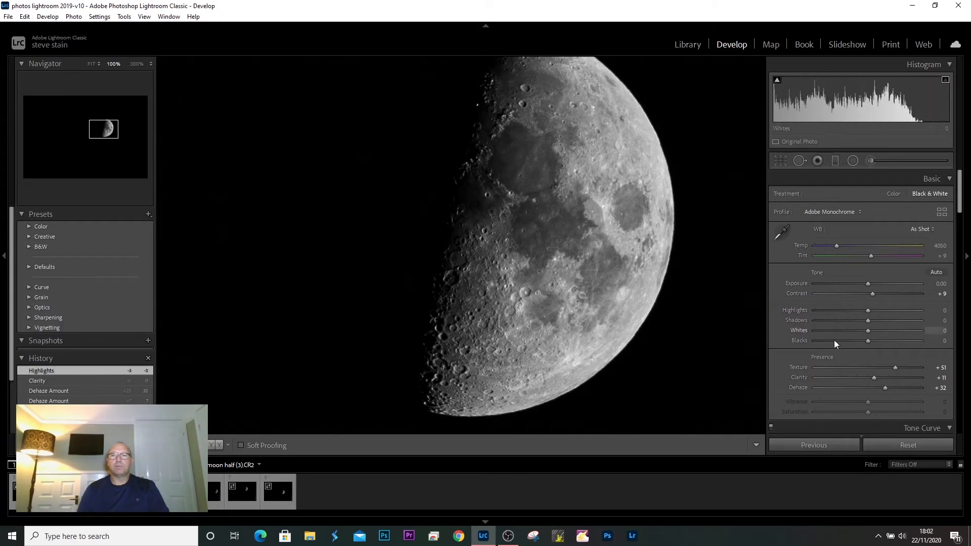
mouse_move(872, 320)
mouse_down()
mouse_move(894, 322)
mouse_move(843, 323)
mouse_move(888, 324)
mouse_move(868, 325)
mouse_up()
double_click(800, 318)
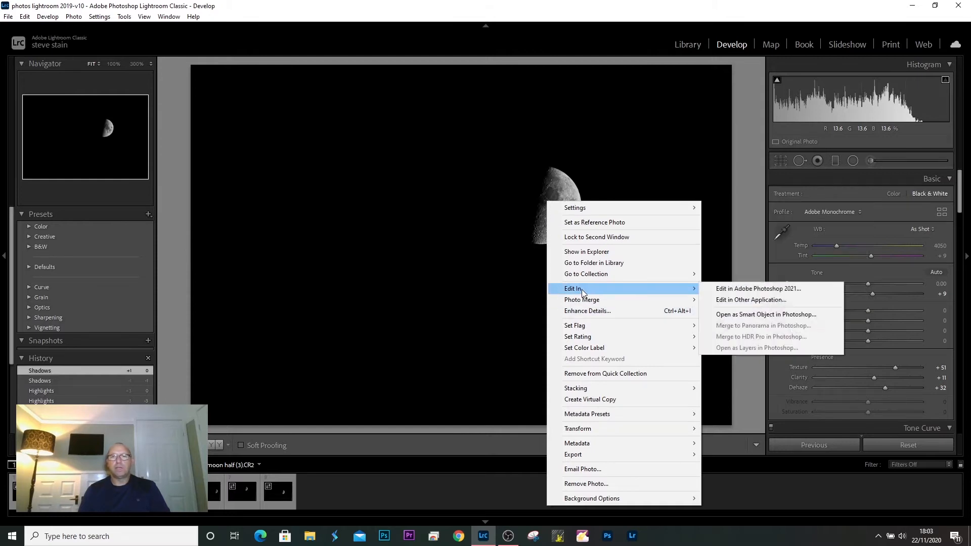
Open the moon photo for editing in Adobe Photoshop 2021 and duplicate its Background layer as Background copy.
mouse_move(583, 289)
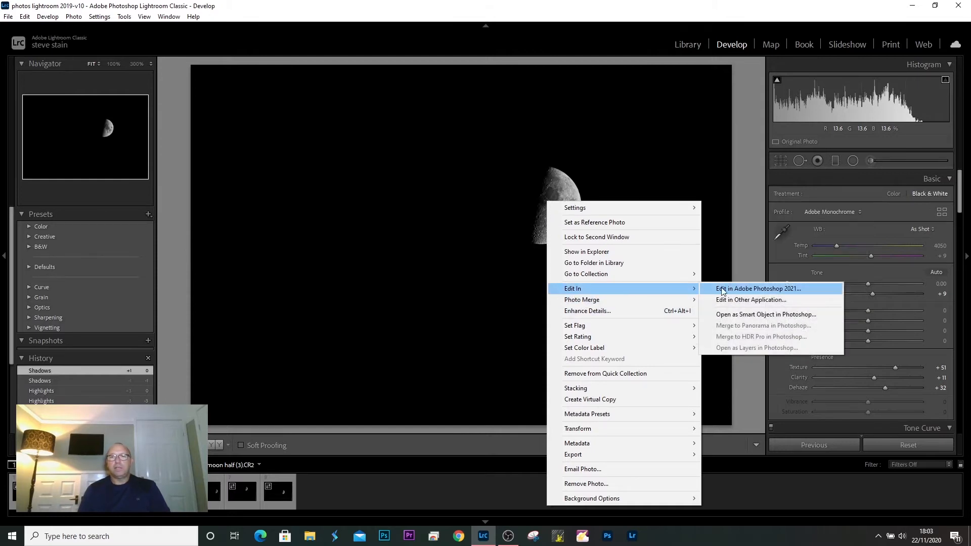
click(751, 290)
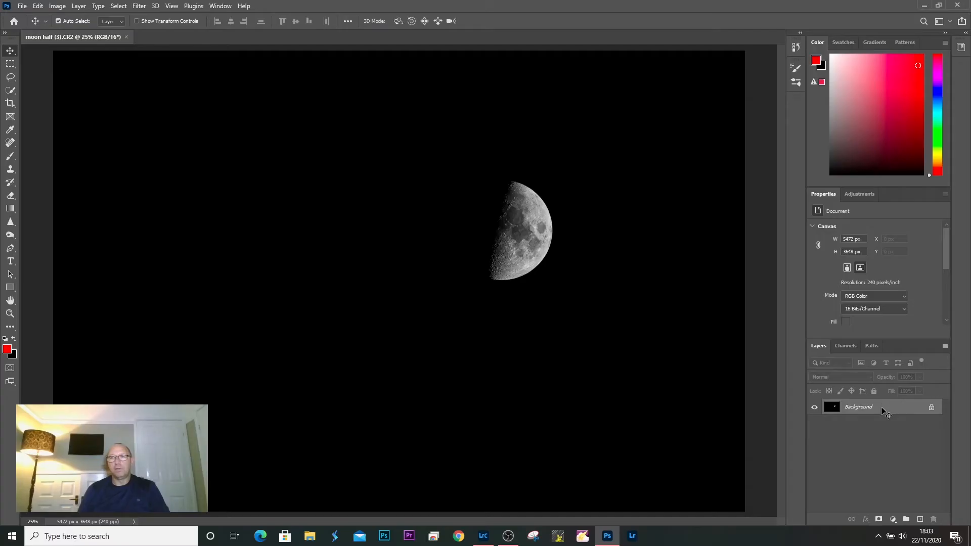
right_click(881, 408)
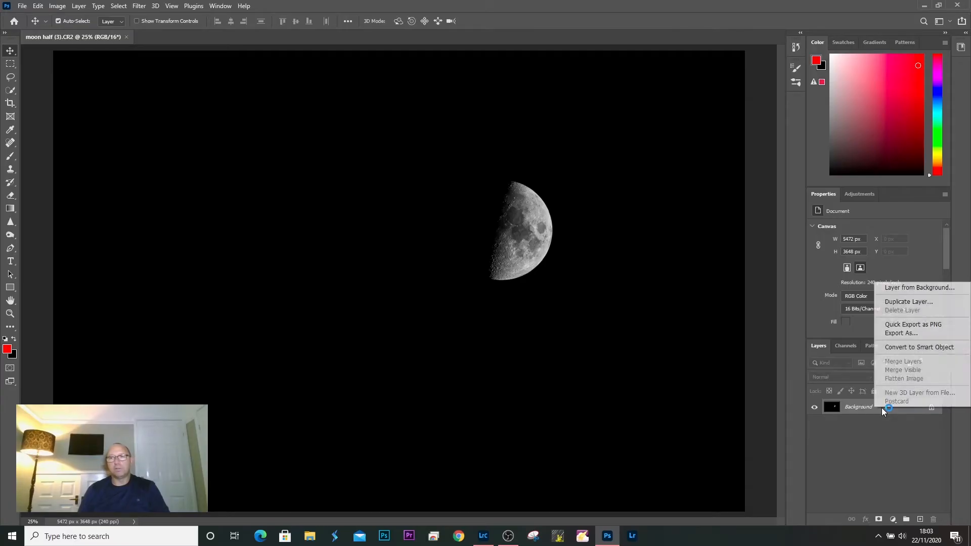
click(901, 306)
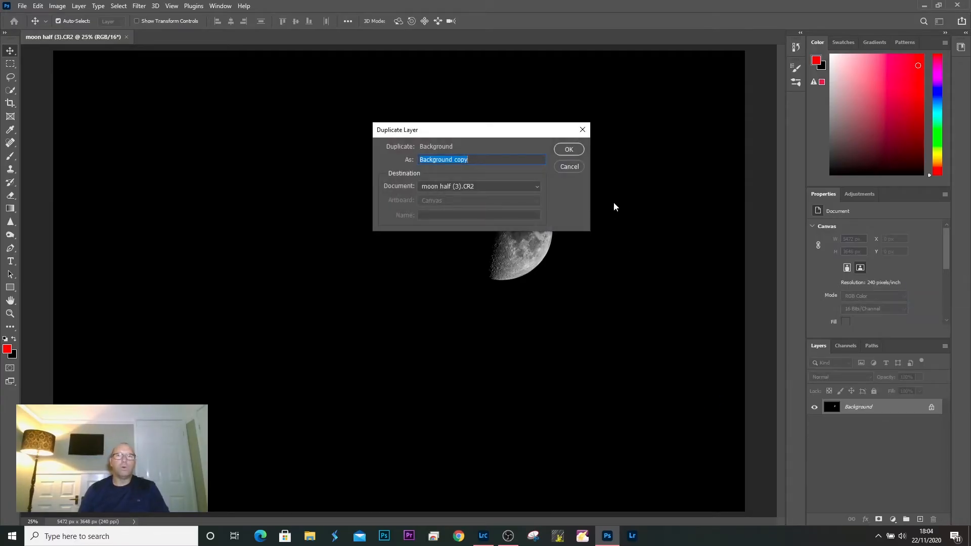
click(569, 149)
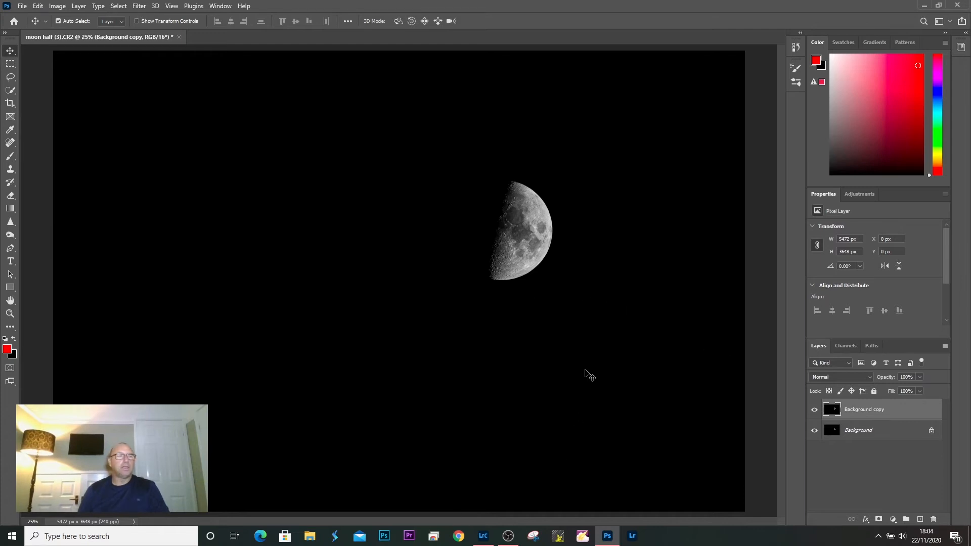
Place the full-moon image moon 7 5 20 (32)-2 from the Untitled Export folder and set its layer opacity to 45%.
click(310, 536)
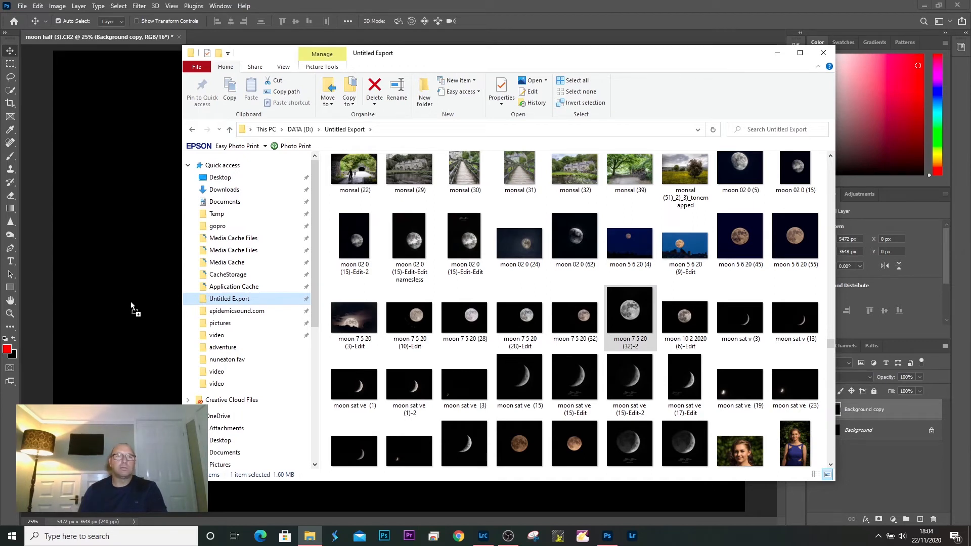
mouse_move(131, 303)
mouse_down()
mouse_move(544, 283)
mouse_move(621, 314)
mouse_move(217, 258)
mouse_move(132, 318)
mouse_up()
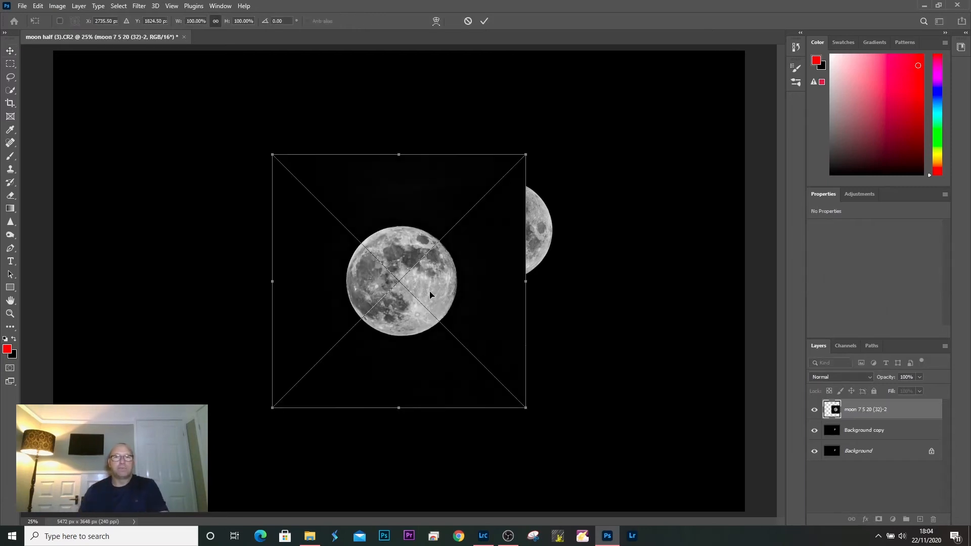
click(920, 378)
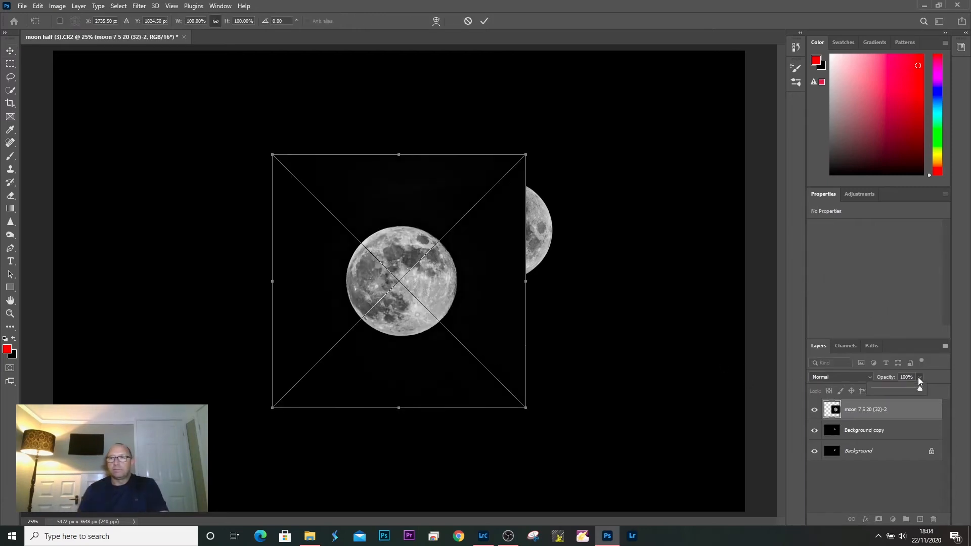
drag(910, 390, 895, 388)
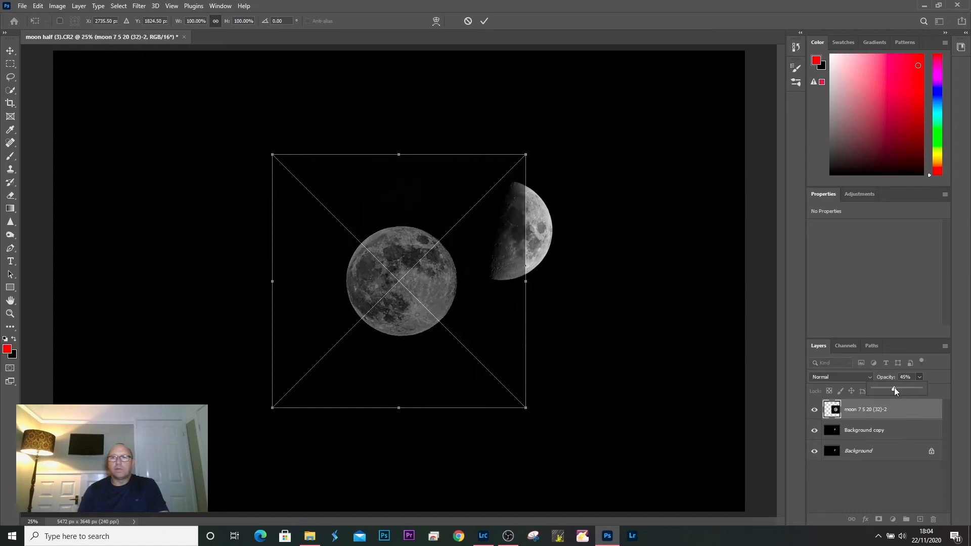
Position the full moon over the half moon, scaled to about 94%, and toggle its visibility to compare the overlay.
drag(420, 284, 509, 231)
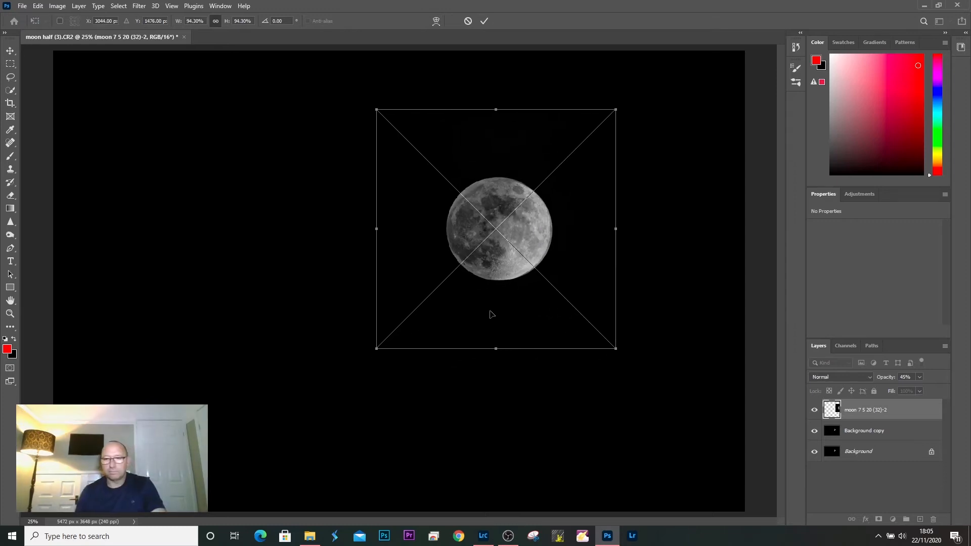
key(Return)
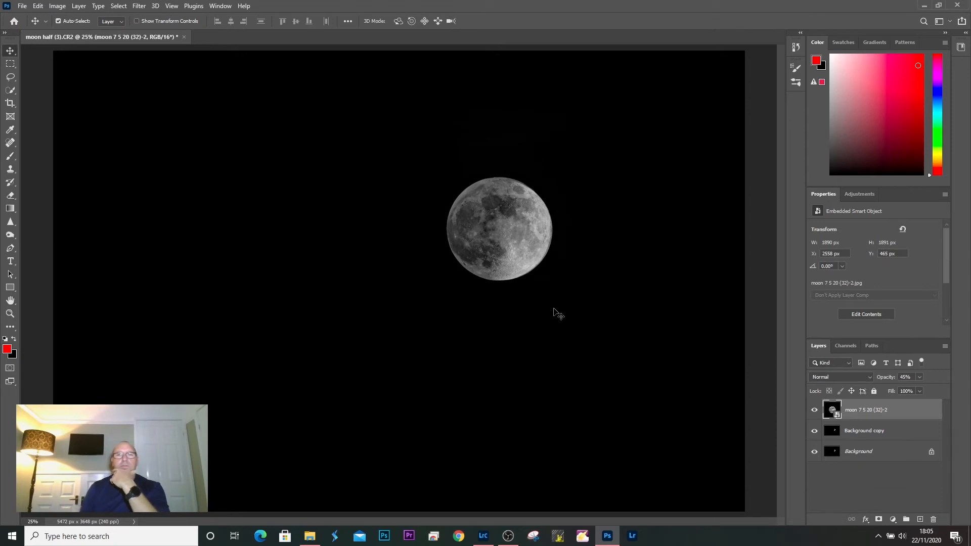
click(815, 410)
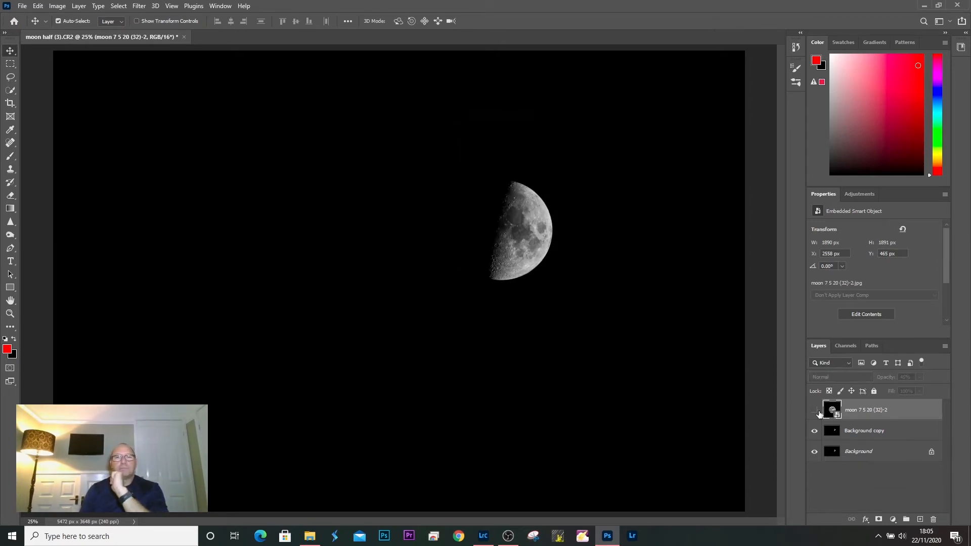
click(815, 410)
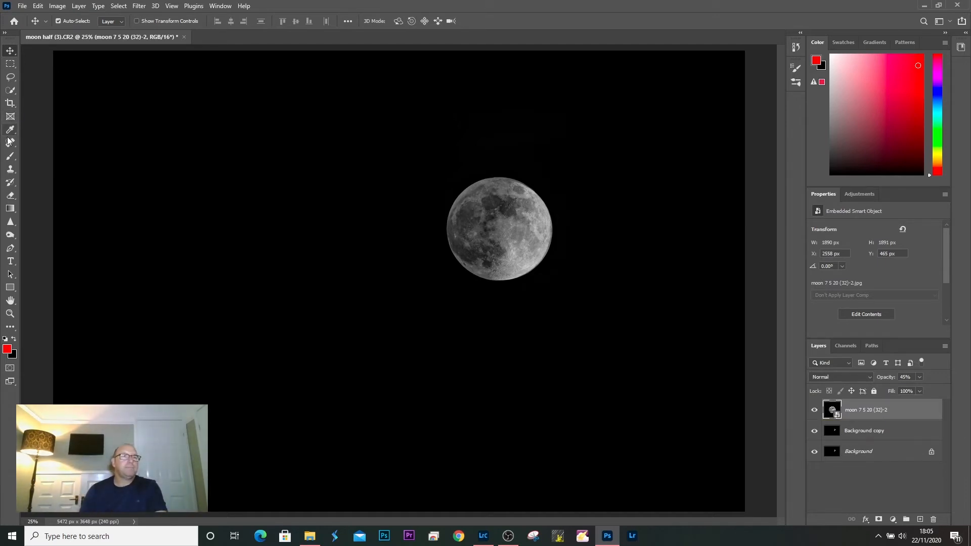
Crop the canvas to a 1:1 square of about 2712 px with the moon near its centre.
click(10, 104)
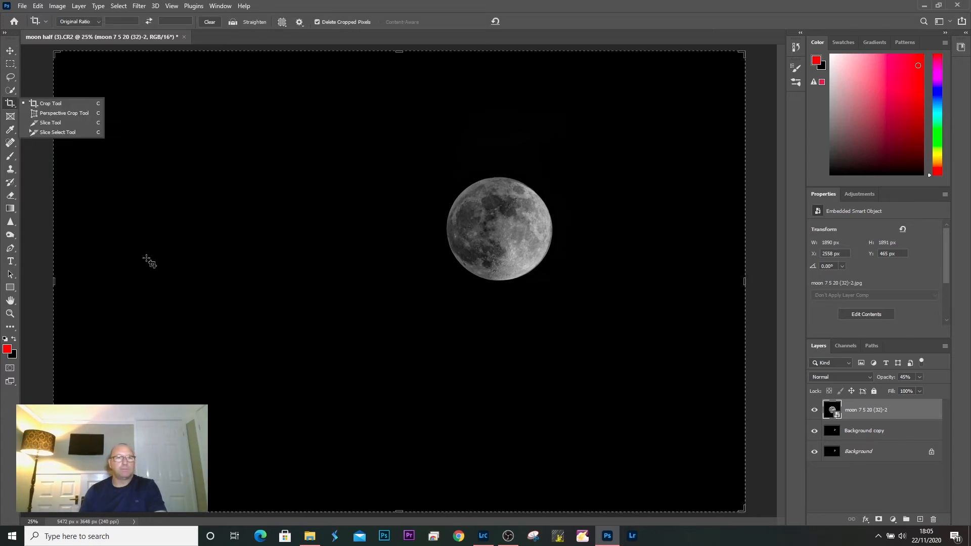
click(96, 23)
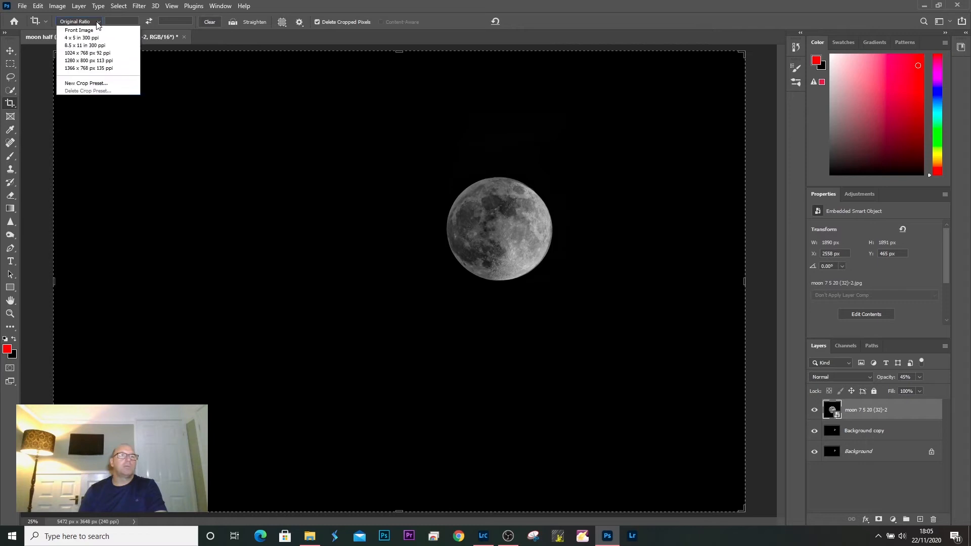
click(91, 62)
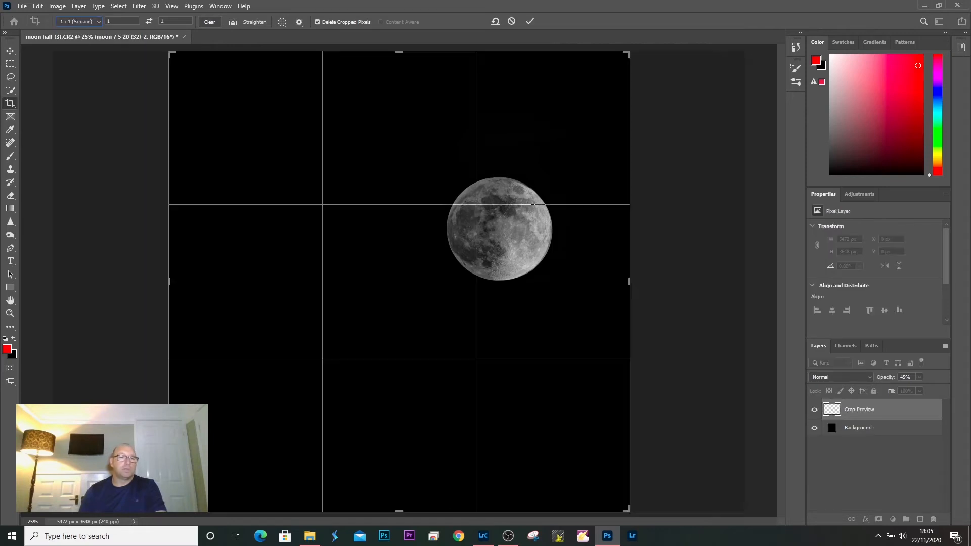
drag(170, 512, 240, 462)
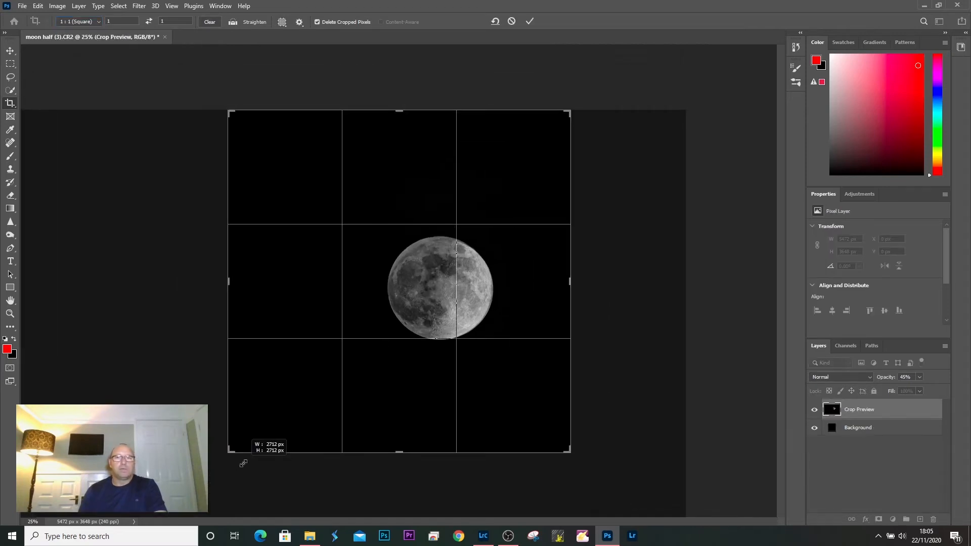
drag(367, 412, 326, 405)
key(Return)
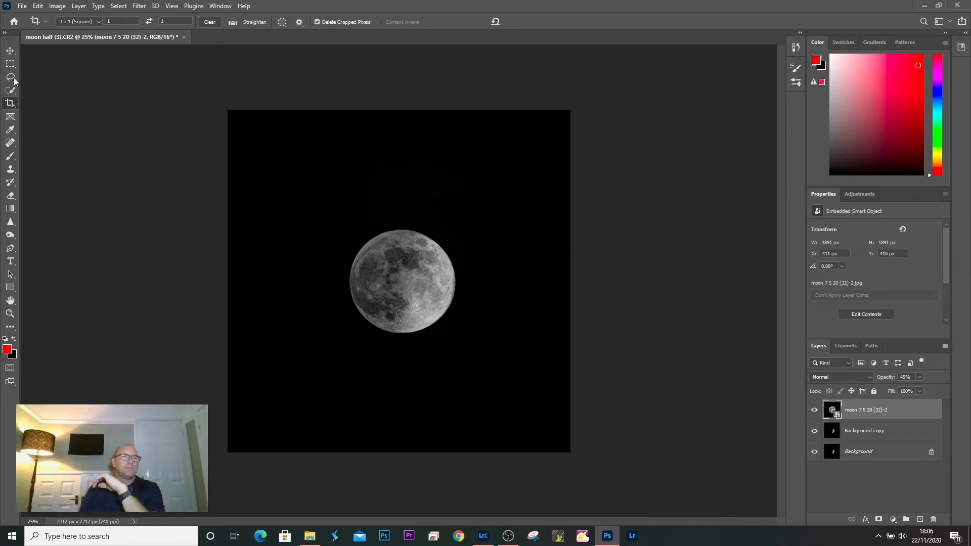
Add a layer mask to the full-moon layer and lower the layer's opacity to 21%.
click(10, 157)
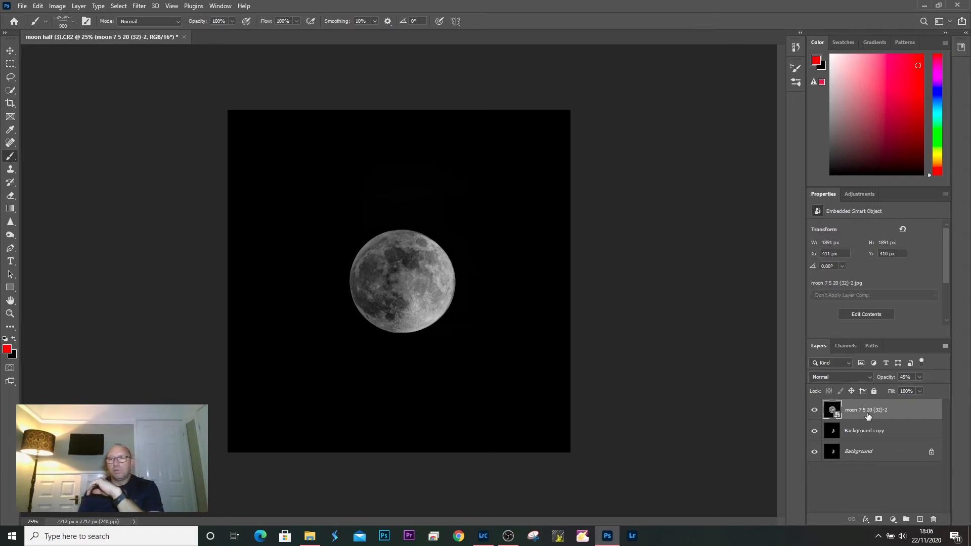
click(880, 520)
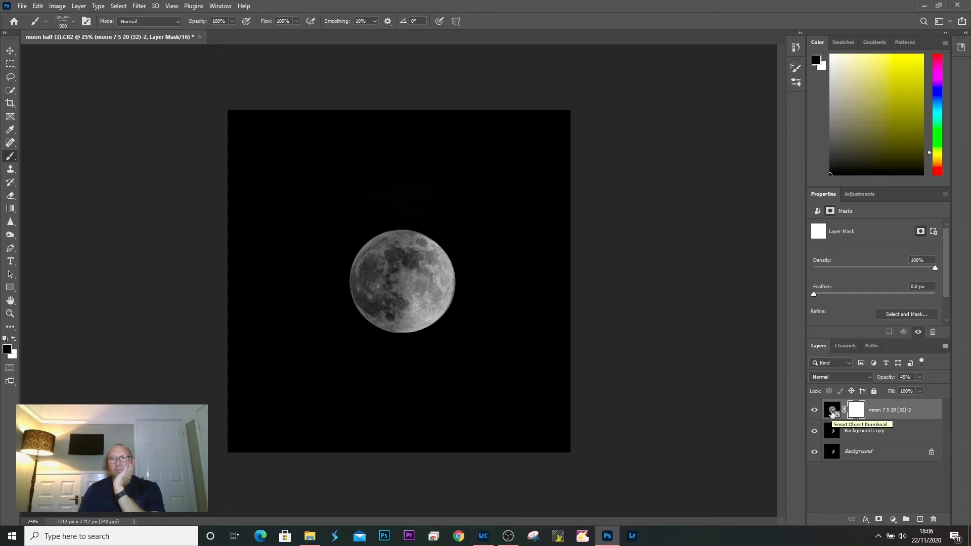
click(920, 378)
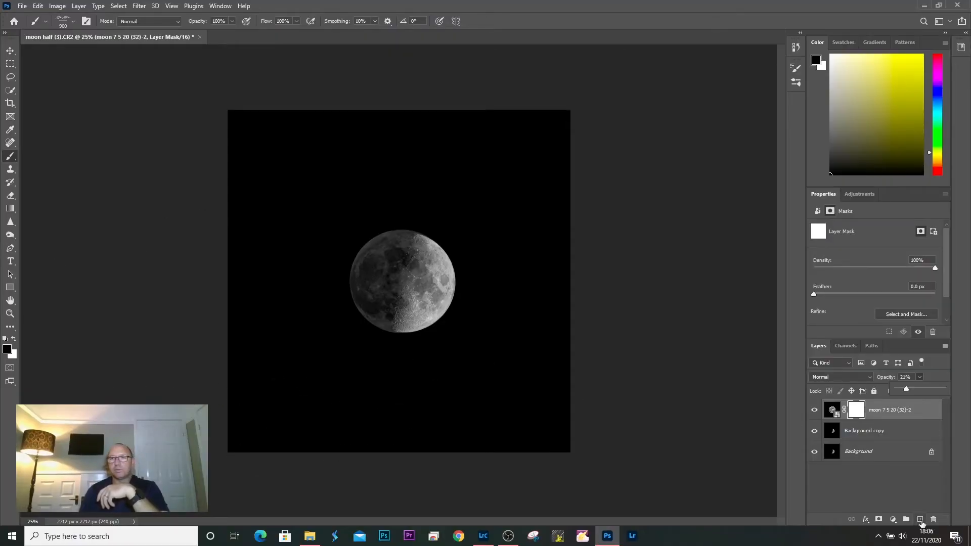
Add a new empty layer above the full-moon layer.
click(919, 520)
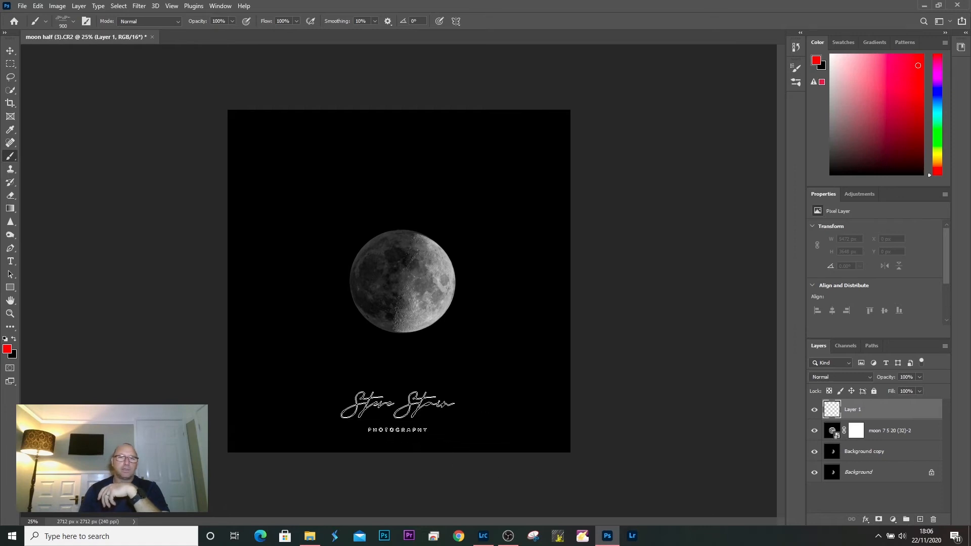
click(398, 410)
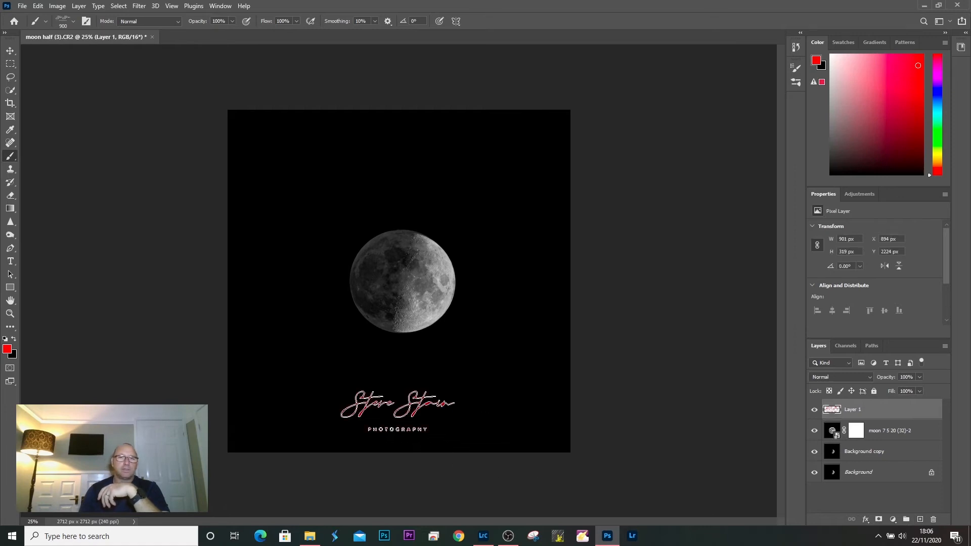
click(38, 6)
click(44, 18)
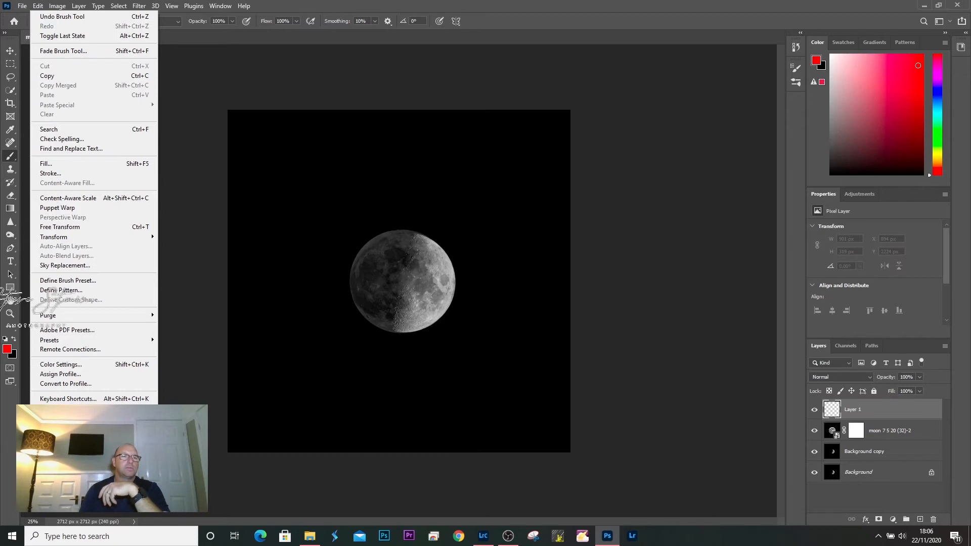
Stamp the photography signature brush in white below the moon on the new layer, and hide that layer.
click(14, 339)
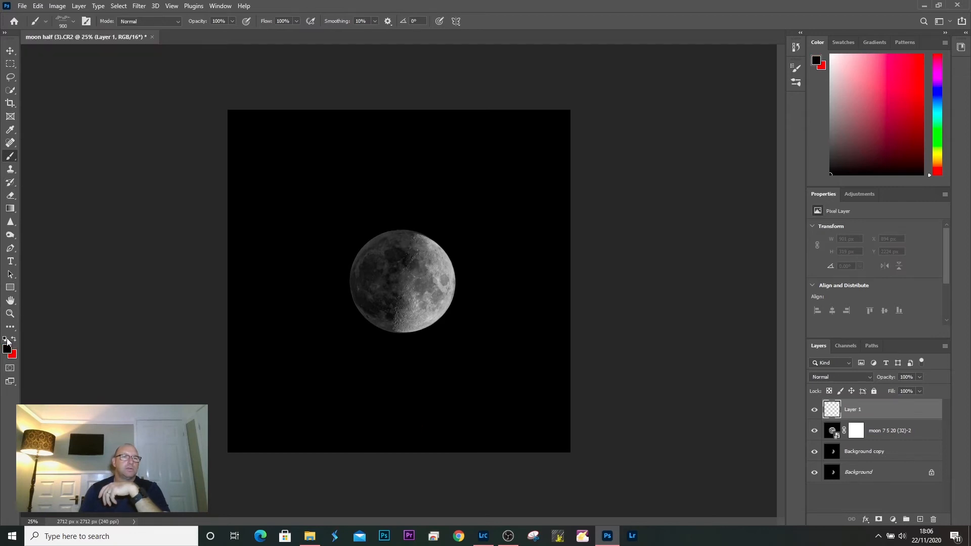
click(14, 339)
click(401, 403)
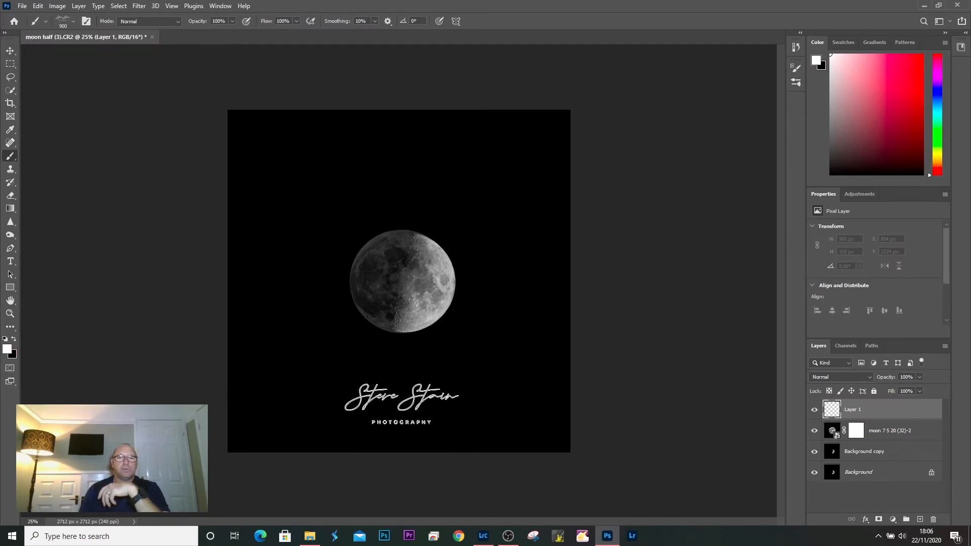
click(814, 410)
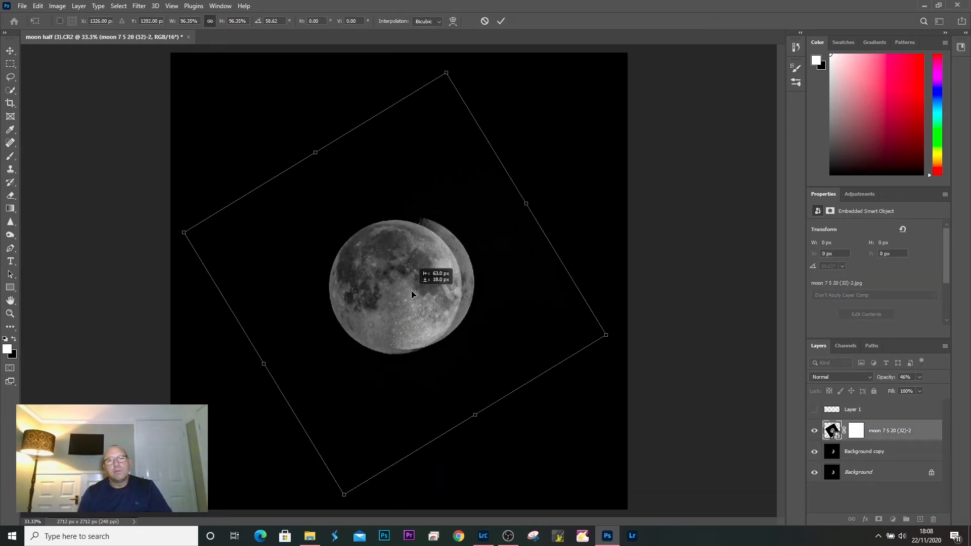
Shift the rotated full-moon layer into alignment over the half moon and adjust the Background copy layer's opacity.
drag(416, 285, 419, 288)
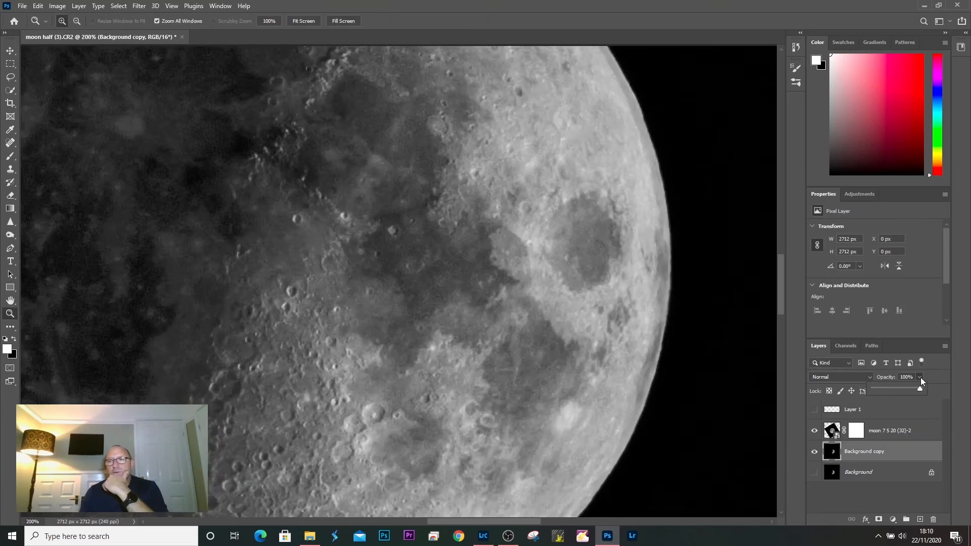
drag(920, 377, 925, 387)
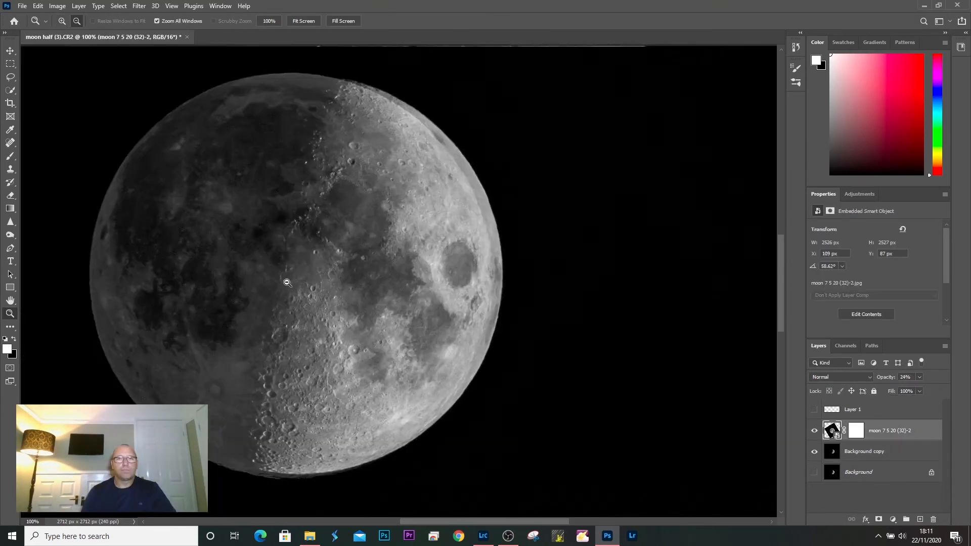
Target the full-moon layer's mask and choose a soft round brush with 0% hardness and black as the painting colour.
key(ctrl+minus)
key(ctrl+minus)
click(38, 5)
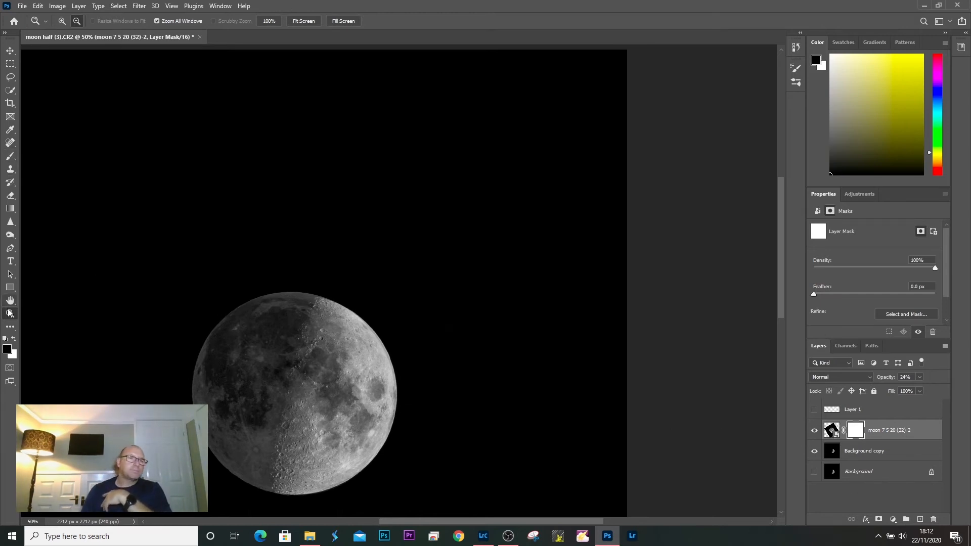
click(10, 156)
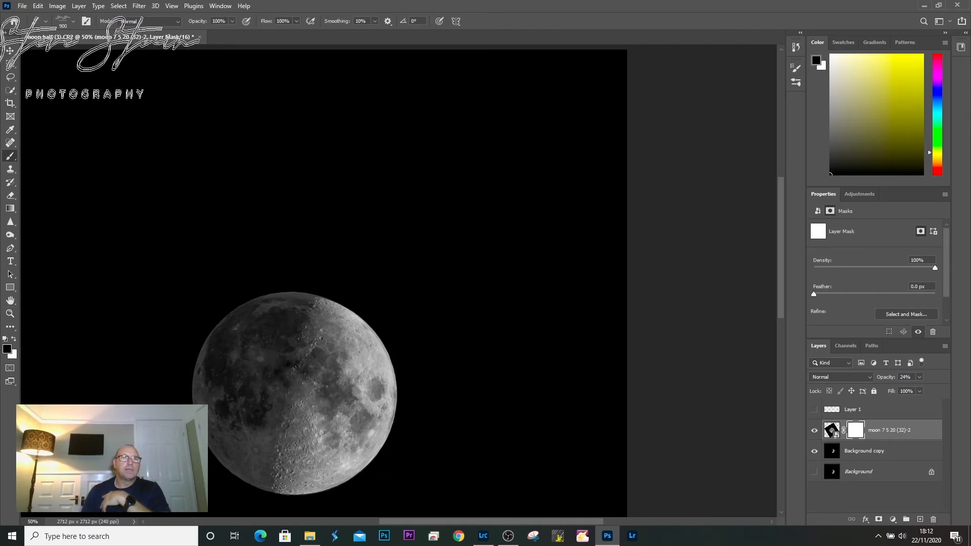
click(73, 21)
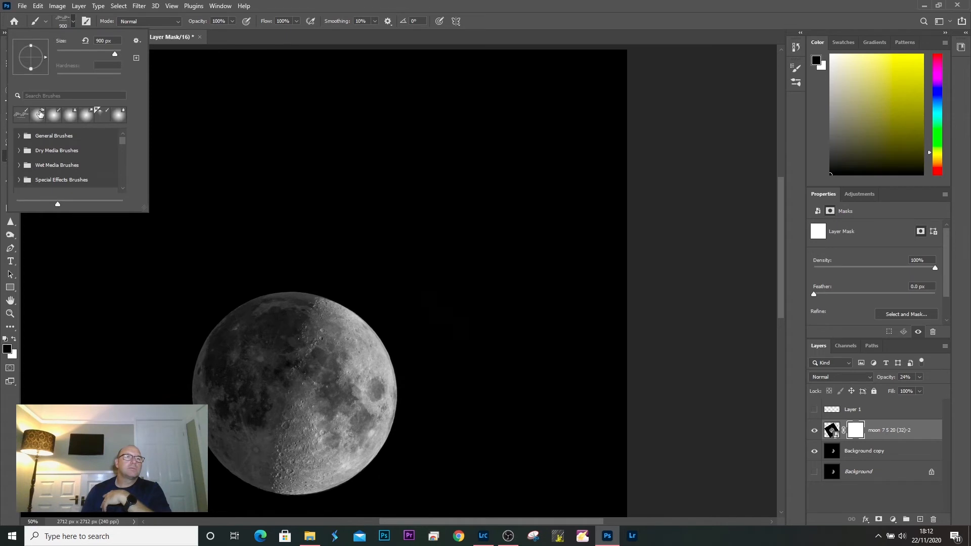
click(55, 117)
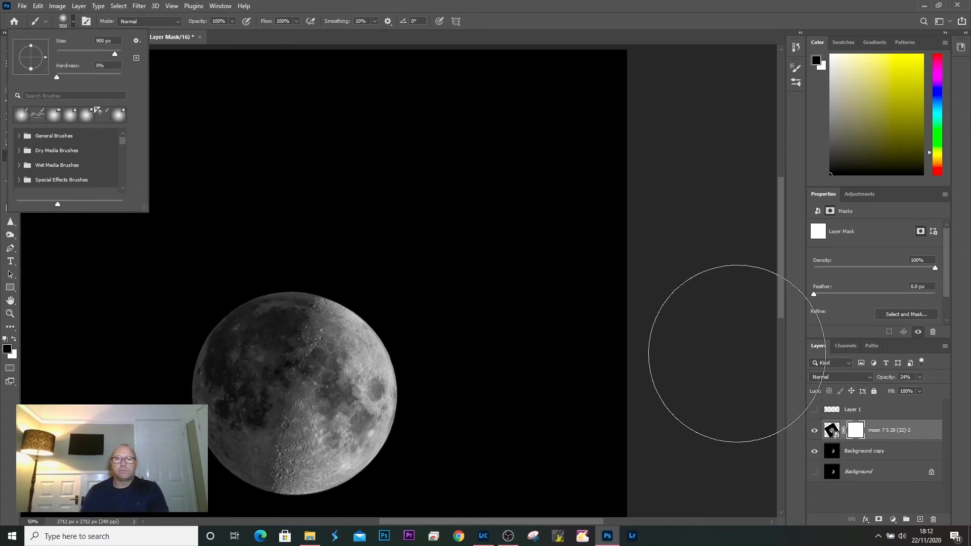
click(743, 380)
Paint black with a 175 px brush over the moon's bright half on the full-moon layer's mask.
key(bracketleft)
key(bracketleft)
key(bracketleft)
key(bracketleft)
key(bracketleft)
key(bracketleft)
key(bracketleft)
key(bracketleft)
key(bracketleft)
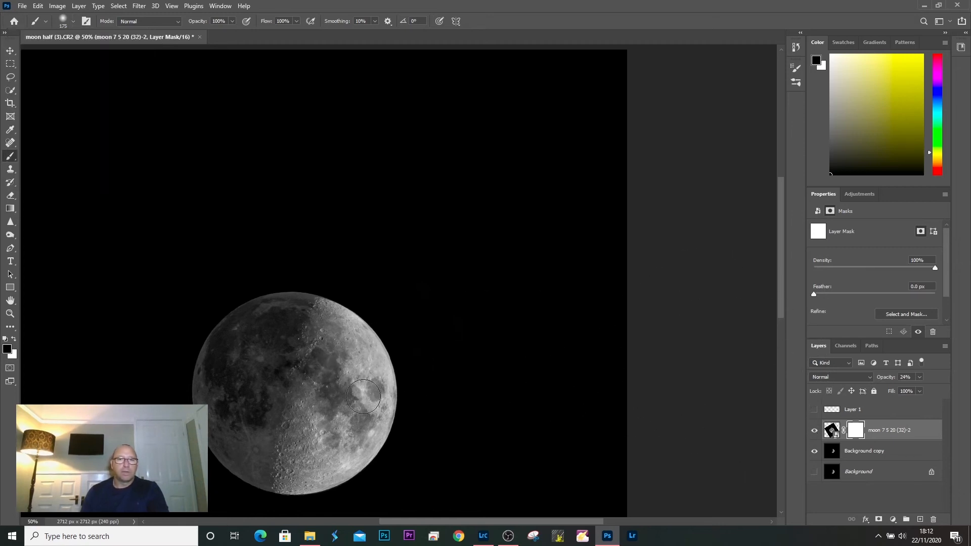
mouse_move(375, 408)
mouse_down()
mouse_move(347, 411)
mouse_move(341, 332)
mouse_move(302, 490)
mouse_move(374, 441)
mouse_move(307, 487)
mouse_move(329, 317)
mouse_move(336, 299)
mouse_move(357, 310)
mouse_move(330, 288)
mouse_move(315, 311)
mouse_move(293, 475)
mouse_move(318, 482)
mouse_move(373, 449)
mouse_move(397, 371)
mouse_move(358, 309)
mouse_move(343, 400)
mouse_move(322, 441)
mouse_move(300, 419)
mouse_move(290, 426)
mouse_move(277, 481)
mouse_move(298, 398)
mouse_move(268, 488)
mouse_move(314, 302)
mouse_move(284, 472)
mouse_move(297, 477)
mouse_move(360, 448)
mouse_up()
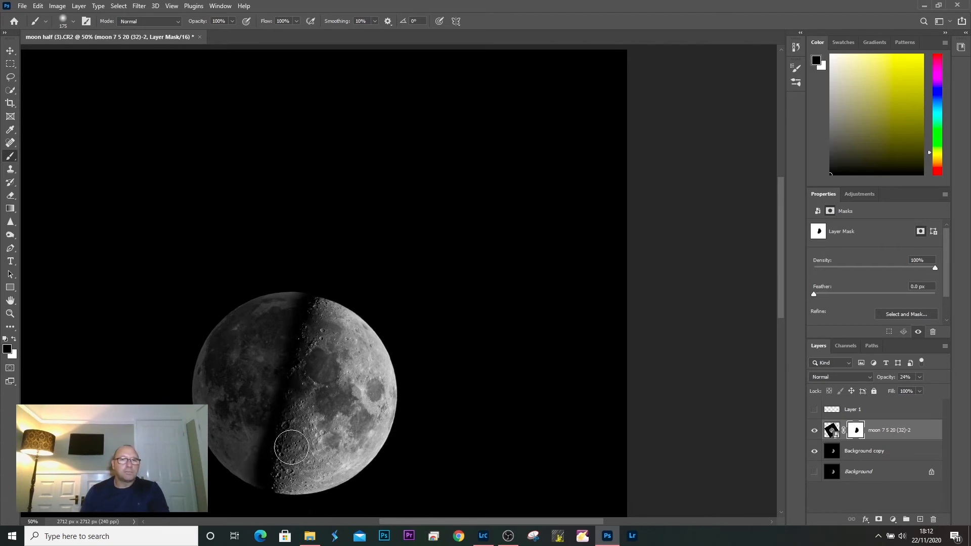
Paint white with a 500 px brush along the dark side of the terminator on the mask to bring back the full-moon layer there.
click(14, 339)
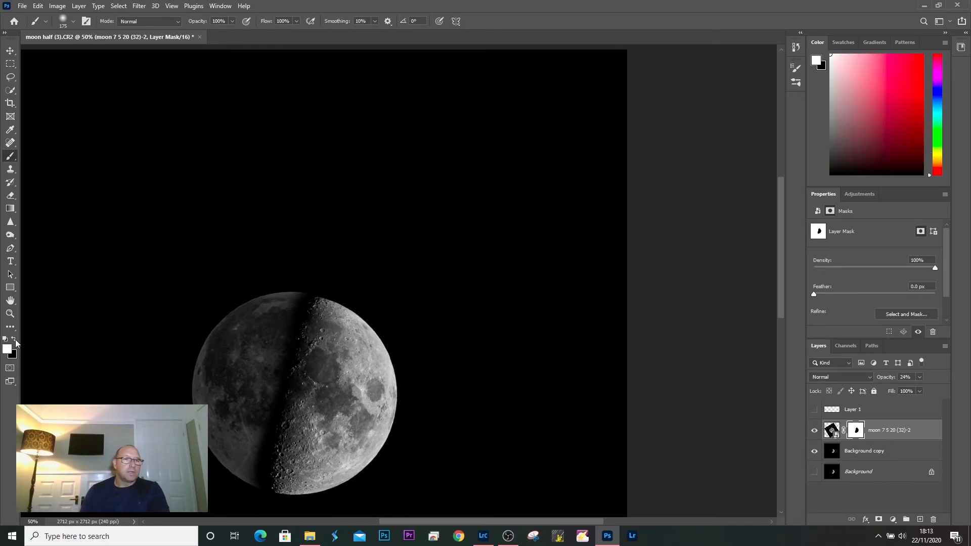
key(bracketright)
key(bracketright)
key(bracketright)
key(bracketright)
key(bracketright)
key(bracketright)
key(bracketright)
key(bracketright)
key(bracketright)
key(bracketright)
key(bracketright)
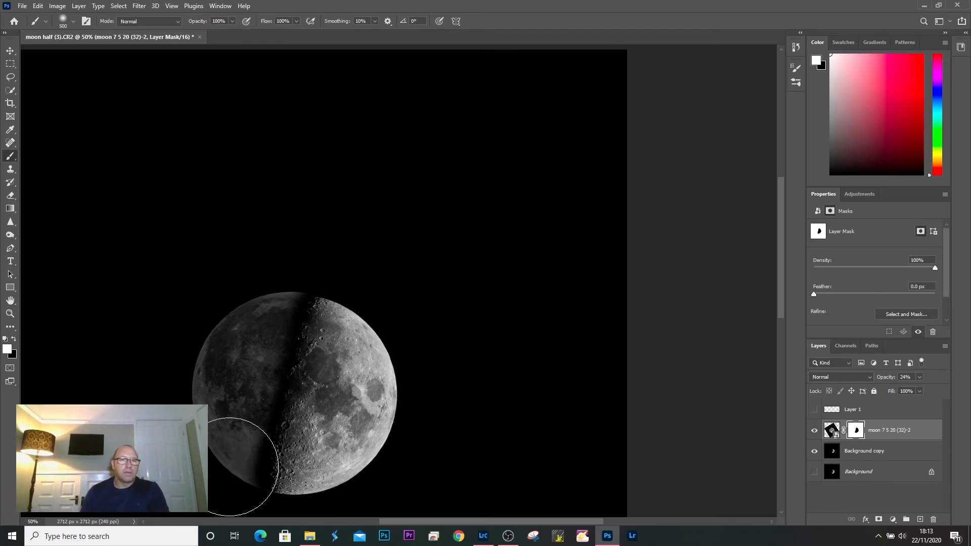
mouse_move(245, 455)
mouse_down()
mouse_move(277, 302)
mouse_move(289, 294)
mouse_up()
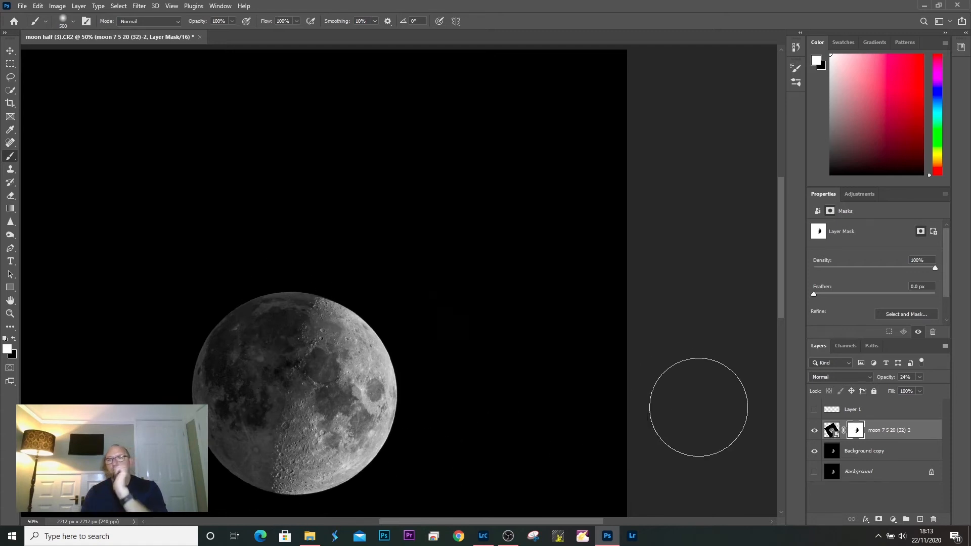
Lower the full-moon layer's opacity to 18%.
click(873, 430)
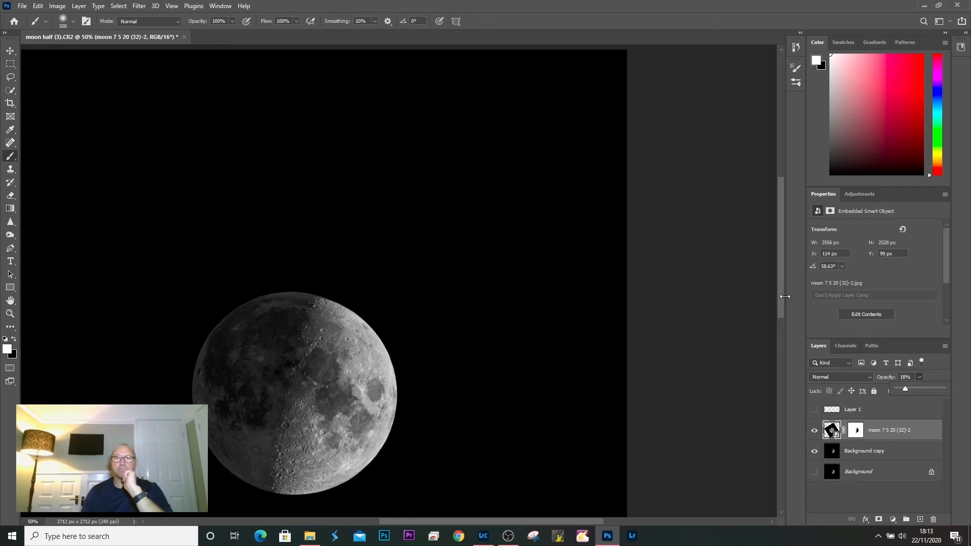
drag(778, 318, 778, 334)
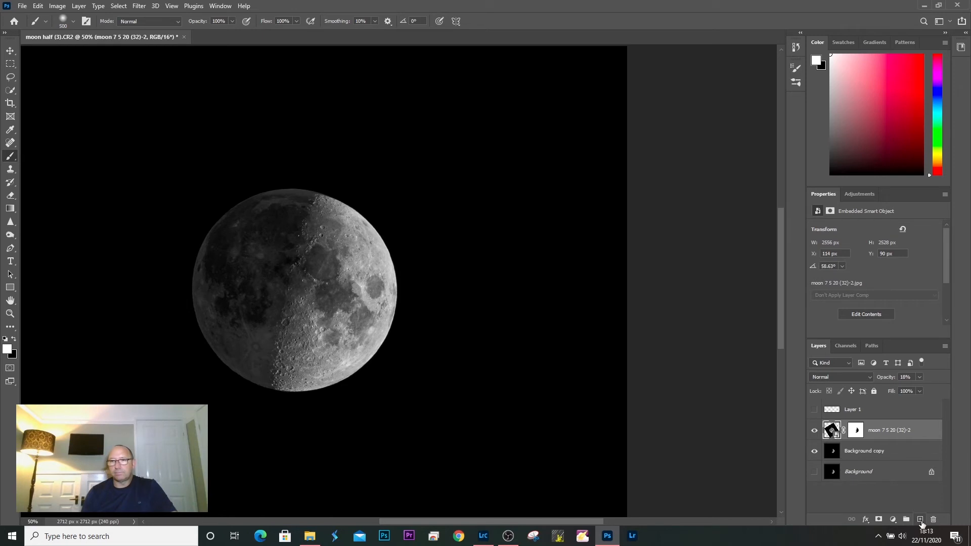
Add a new layer in Soft Light blend mode above the full-moon layer, with a blue foreground colour and a 150 px brush.
click(921, 520)
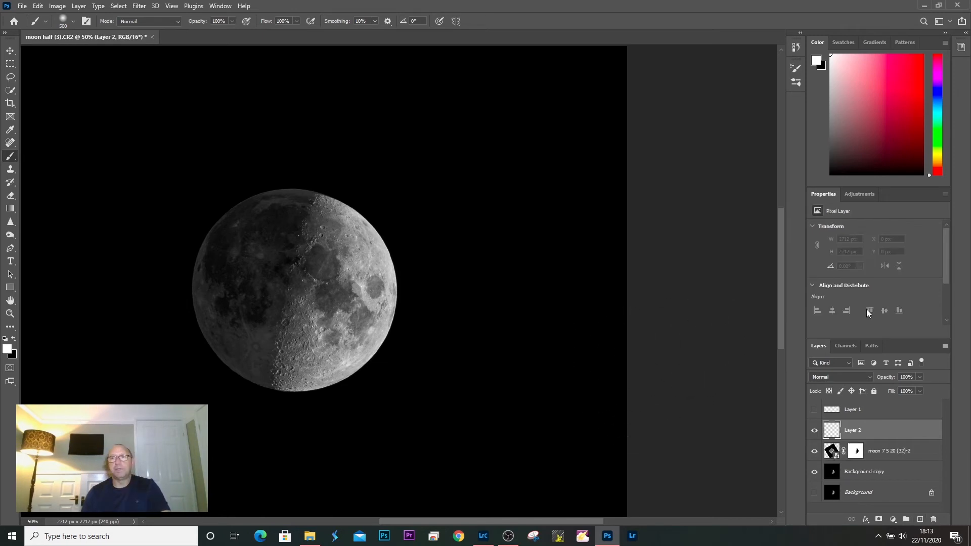
click(936, 96)
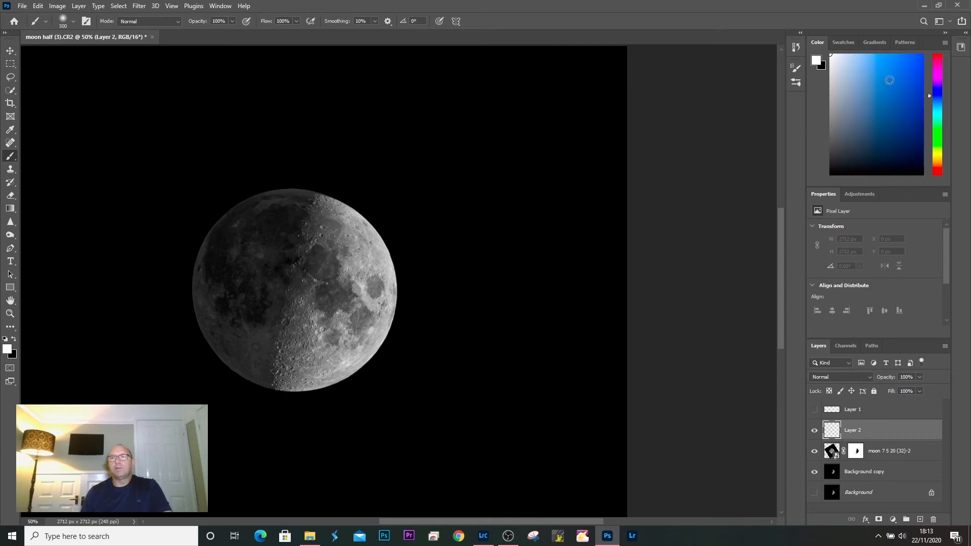
click(890, 84)
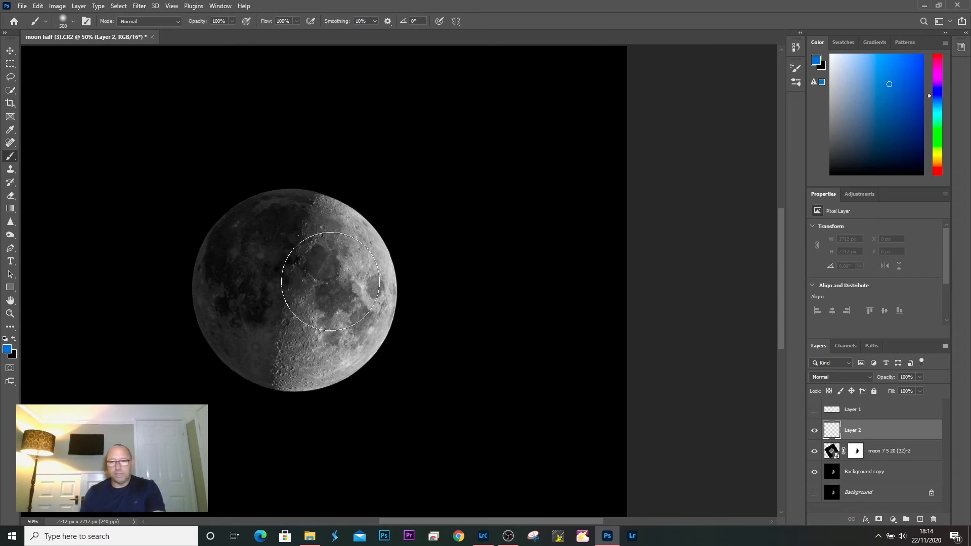
key(bracketleft)
key(bracketleft)
key(bracketleft)
key(bracketleft)
key(bracketleft)
key(bracketleft)
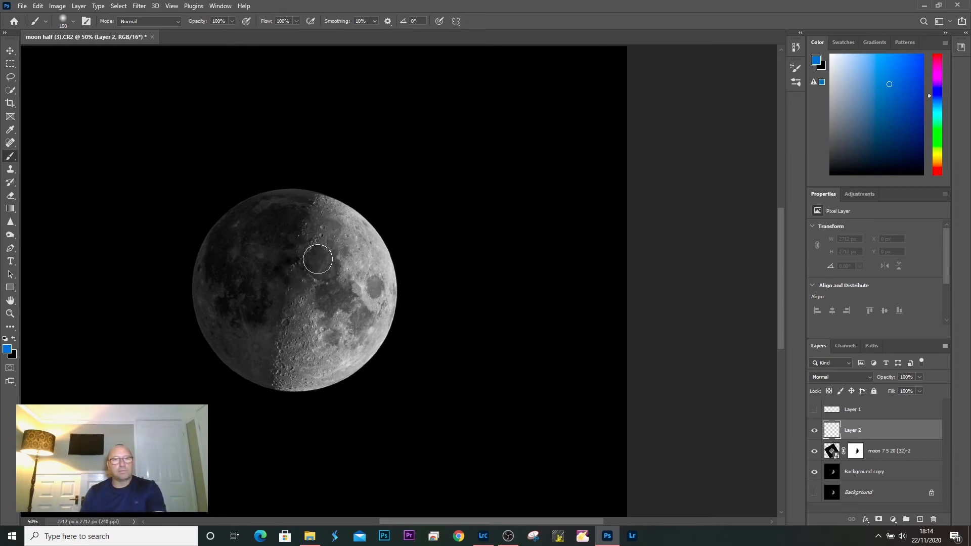
click(871, 377)
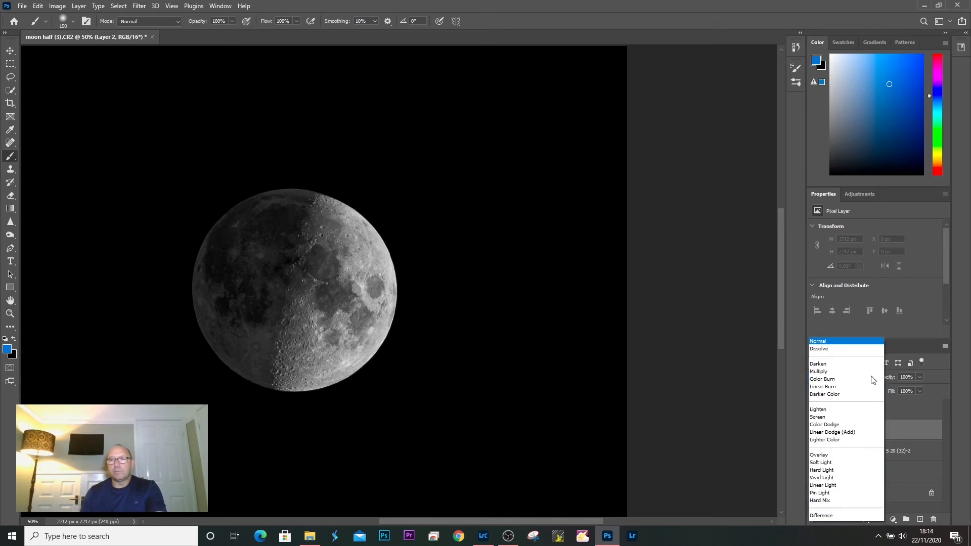
click(854, 403)
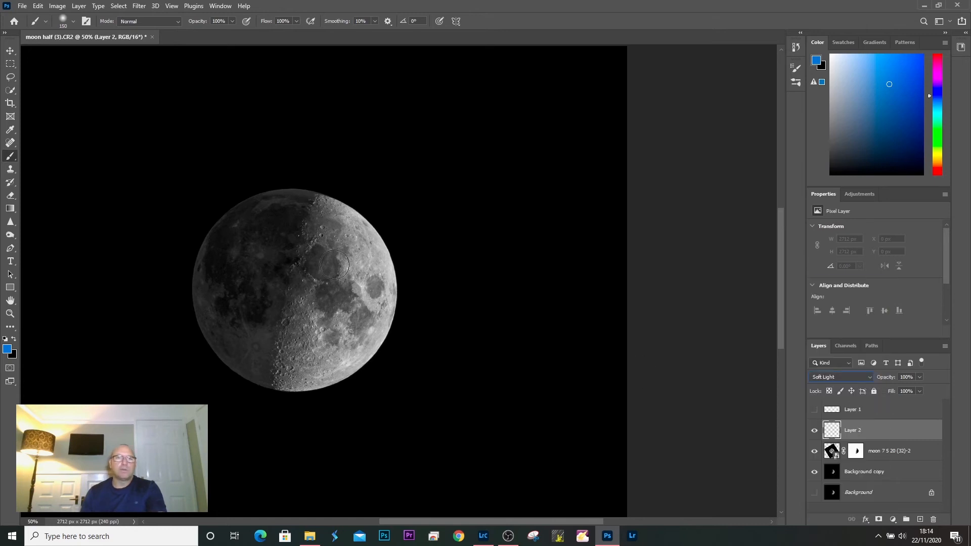
Paint blue over the dark maria on the moon's lit half, using a 90 px brush for the smallest, and lower the layer's opacity to 18%.
mouse_move(314, 255)
mouse_down()
mouse_move(334, 306)
mouse_move(325, 317)
mouse_move(360, 324)
mouse_up()
key([)
key([)
key([)
click(373, 291)
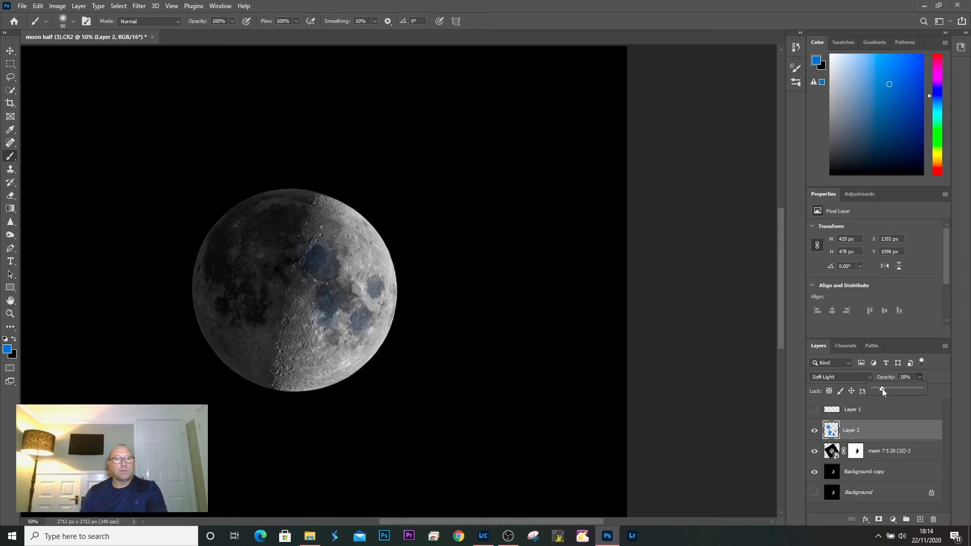
Change the blue layer's blend mode to Overlay and add a layer mask to it, touched up with black.
click(867, 378)
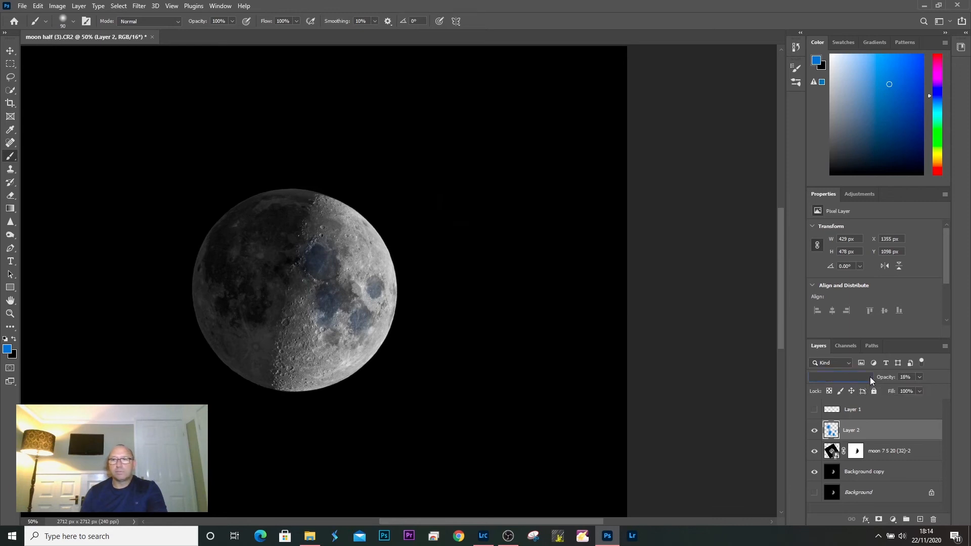
click(870, 378)
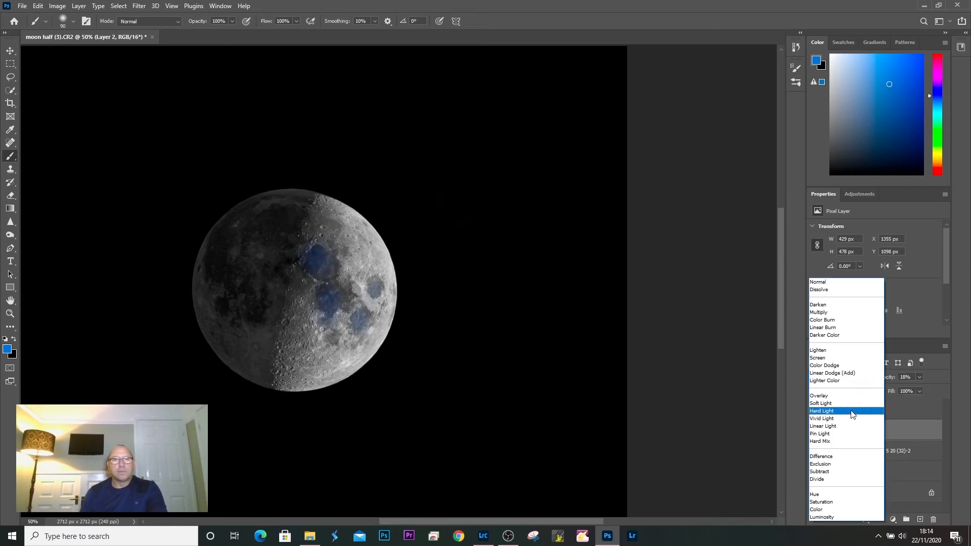
click(848, 397)
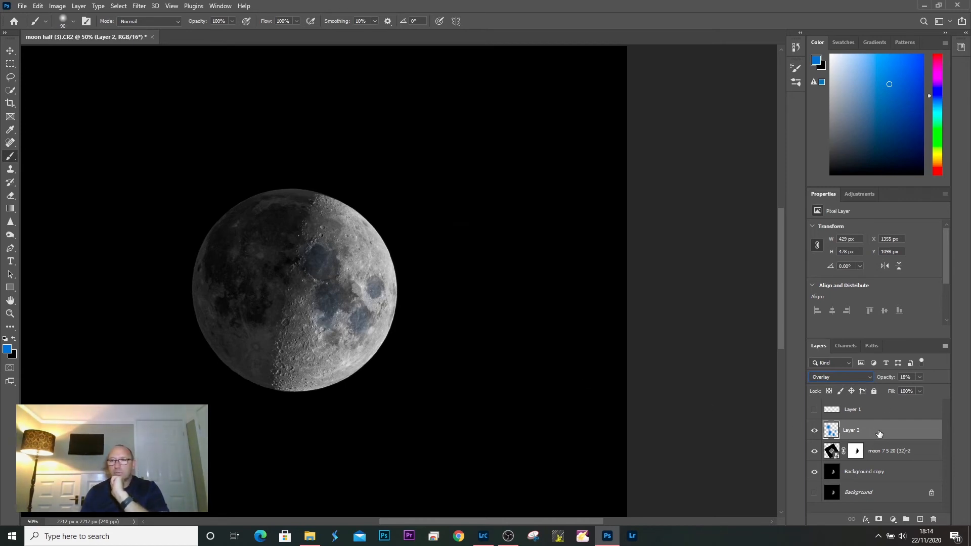
click(879, 519)
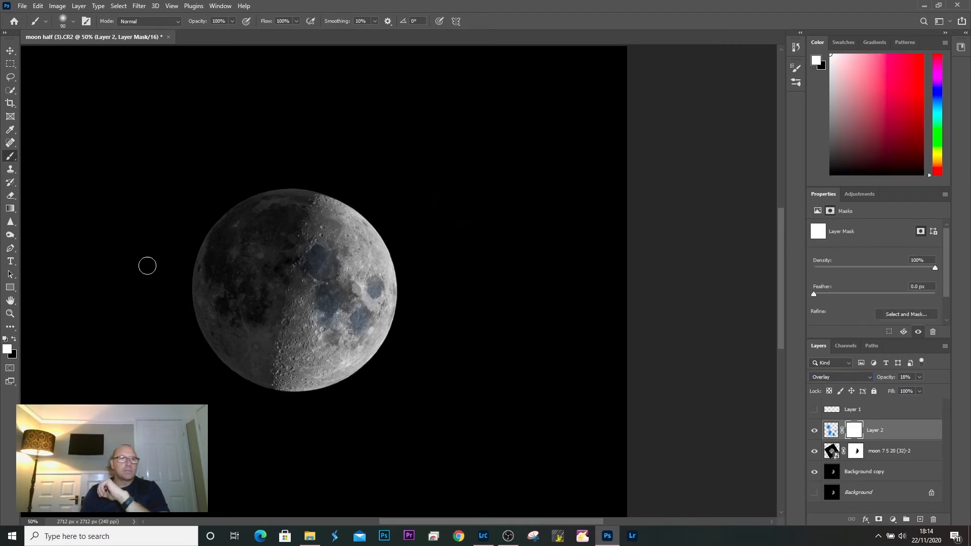
click(14, 338)
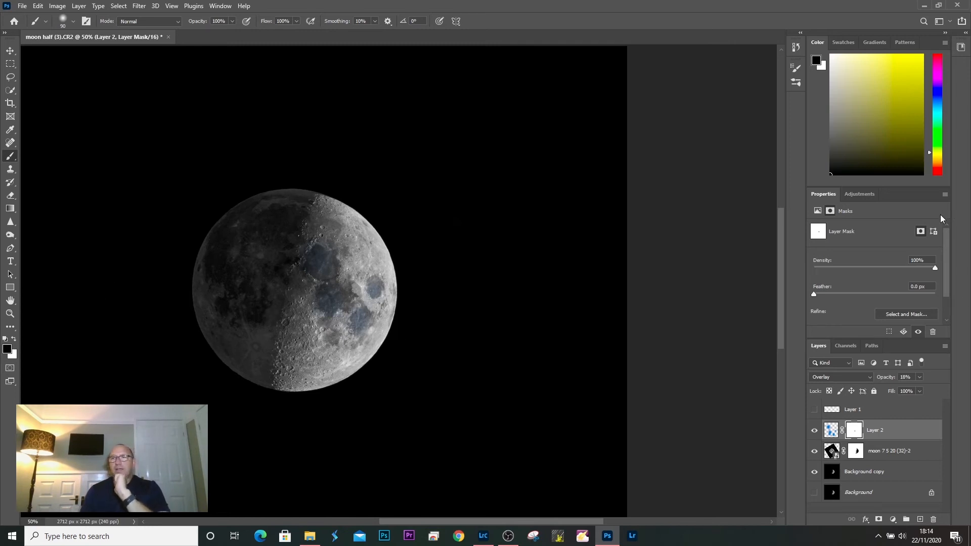
Add a new layer in Overlay blend mode above the blue layer, with an orange-yellow foreground colour.
click(921, 520)
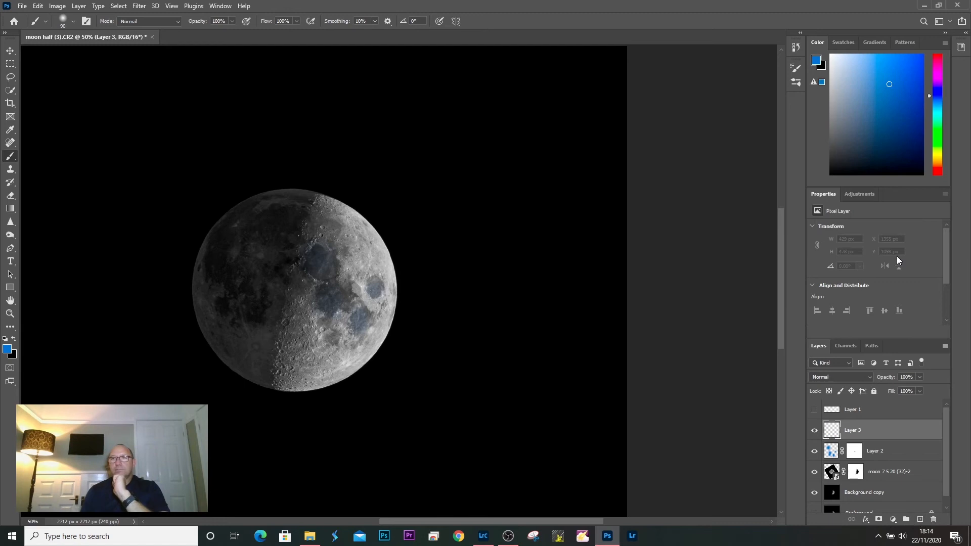
click(938, 159)
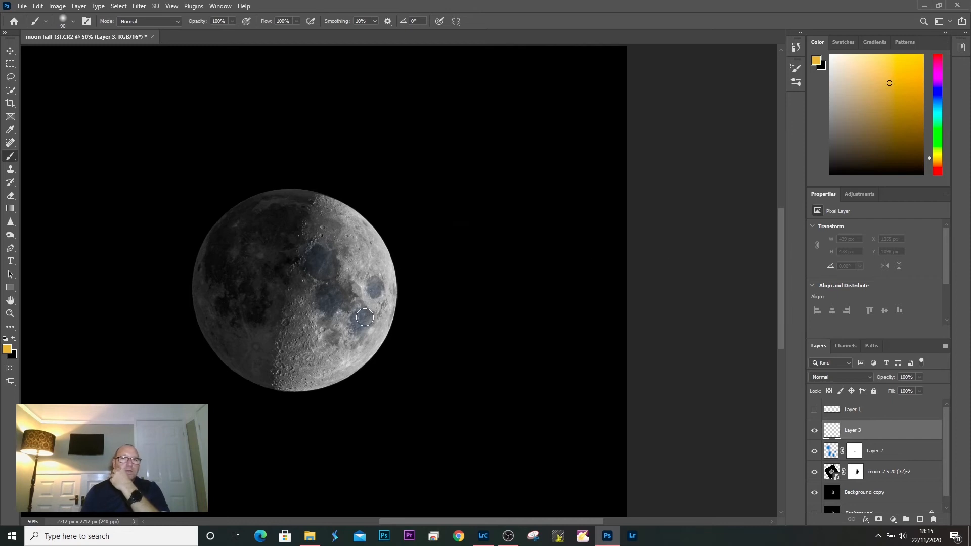
click(867, 377)
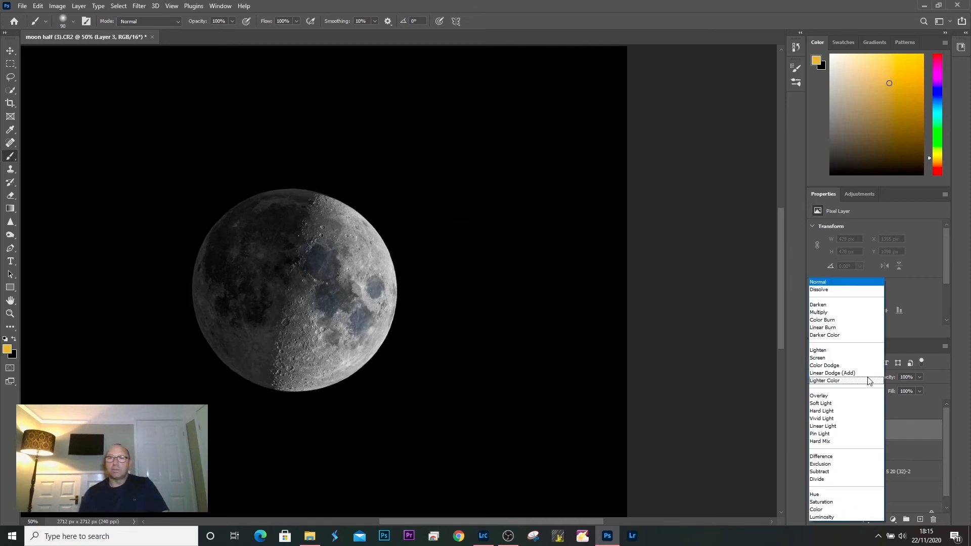
click(844, 393)
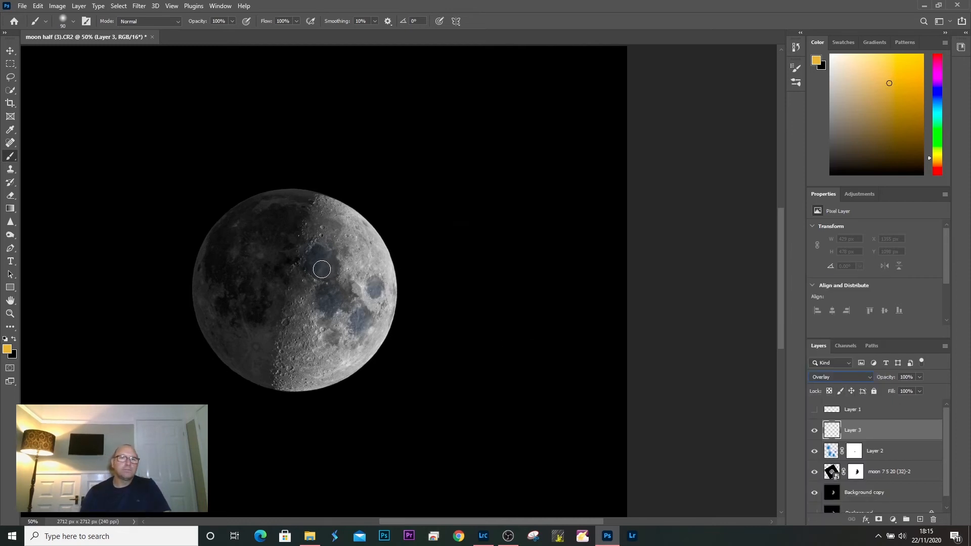
Paint orange-yellow patches along the terminator and over the dark half's maria, and lower the layer's opacity to 21%.
mouse_move(315, 236)
mouse_down()
mouse_move(326, 259)
mouse_move(305, 269)
mouse_move(308, 296)
mouse_up()
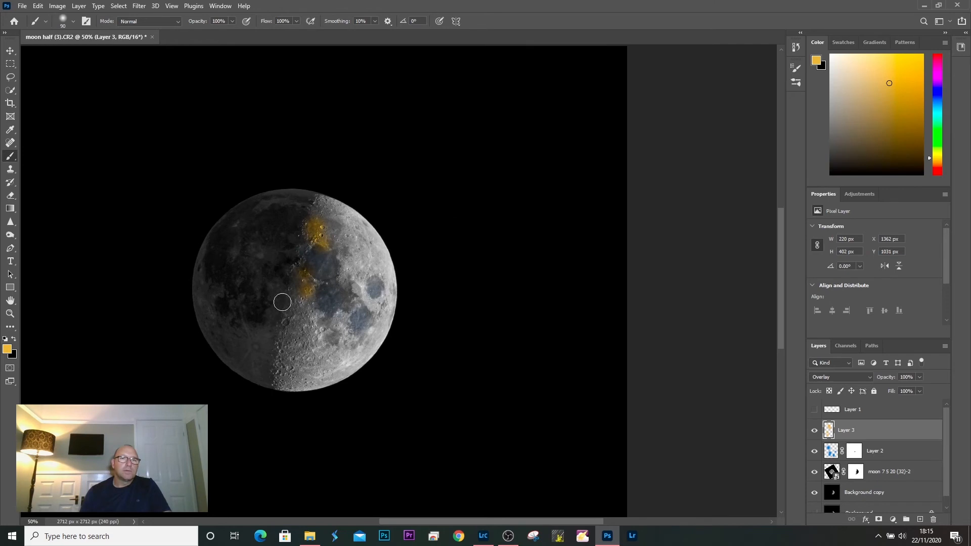
drag(254, 312, 252, 302)
drag(229, 304, 239, 275)
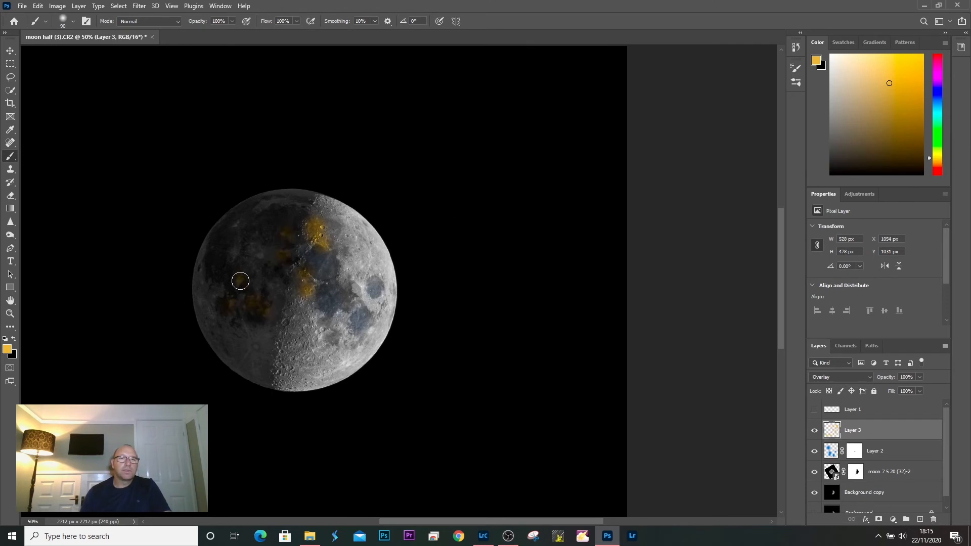
click(919, 378)
drag(917, 390, 883, 393)
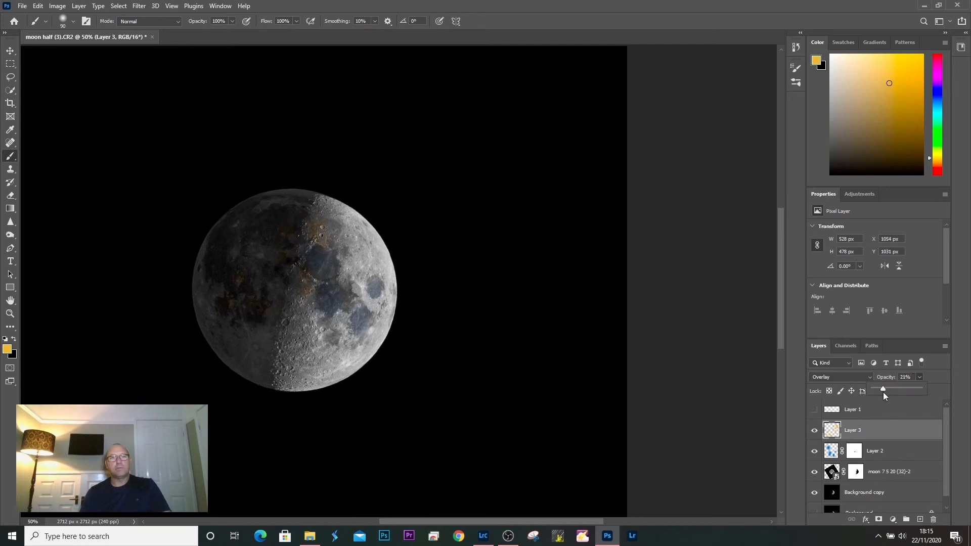
Add an orange-yellow patch over the small mare low on the lit half, and lower the blue layer's opacity to 14%.
drag(326, 327, 335, 342)
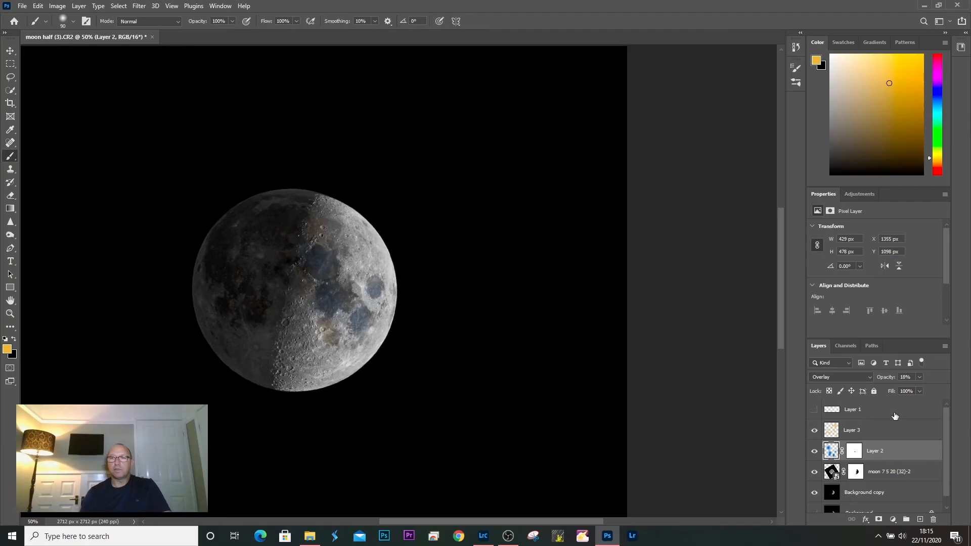
drag(907, 387, 903, 390)
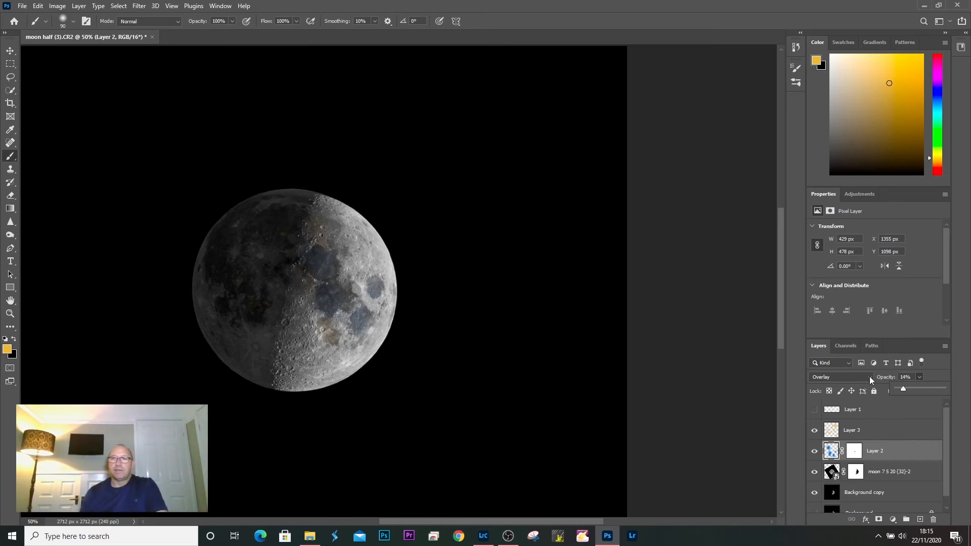
Apply a Gaussian Blur with a 26.3-pixel radius to the orange-yellow colour layer.
click(834, 431)
click(139, 6)
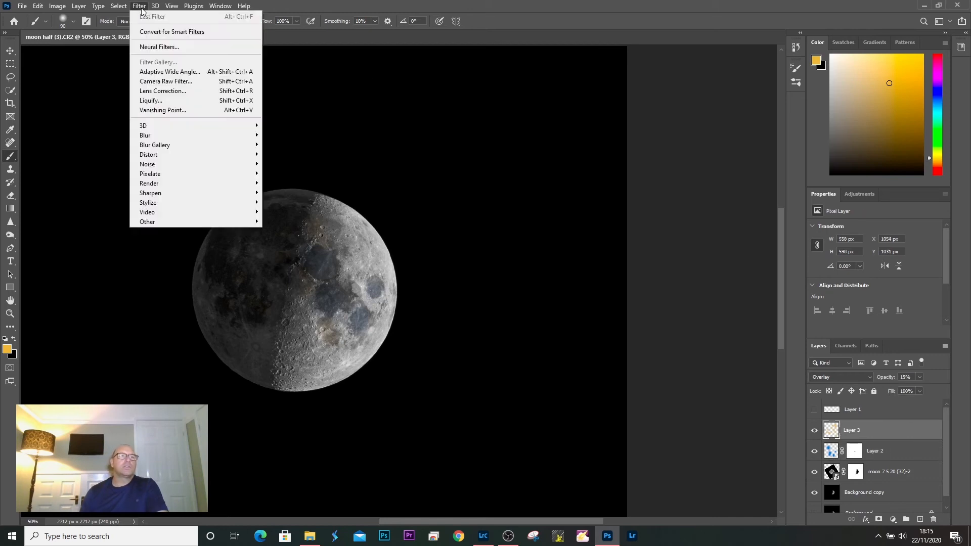
mouse_move(121, 7)
mouse_move(210, 142)
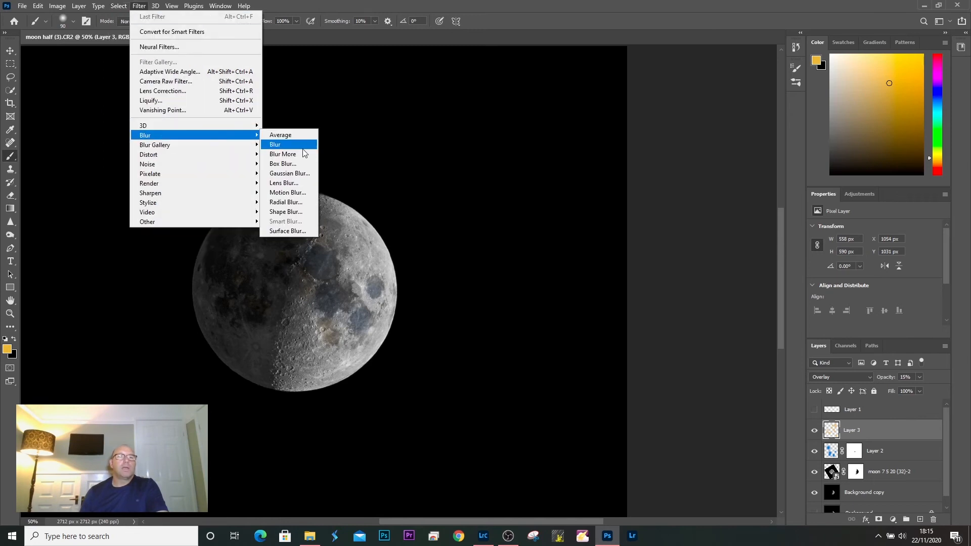
click(293, 173)
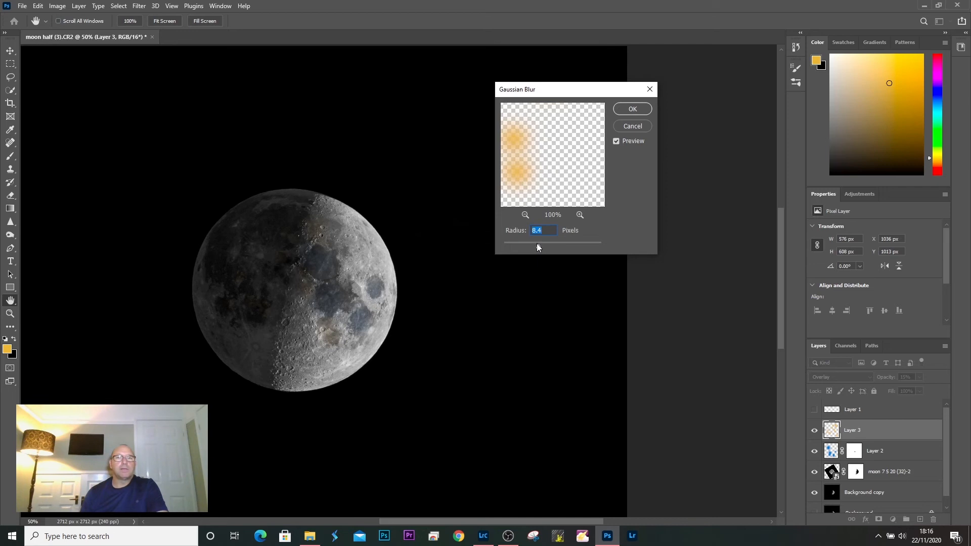
drag(558, 245, 548, 243)
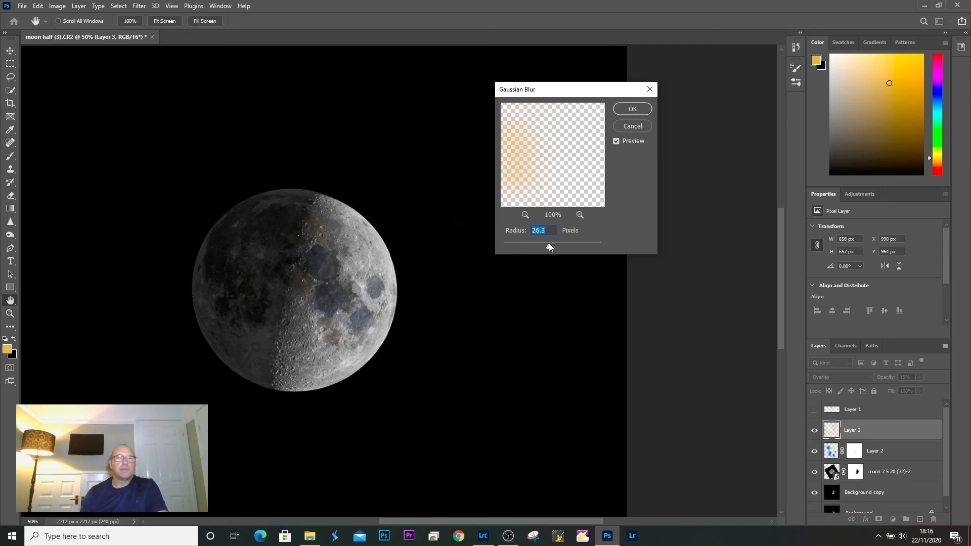
click(633, 109)
Select the blue colour layer and repeat the last Gaussian Blur on it.
key(b)
key(alt+bracketleft)
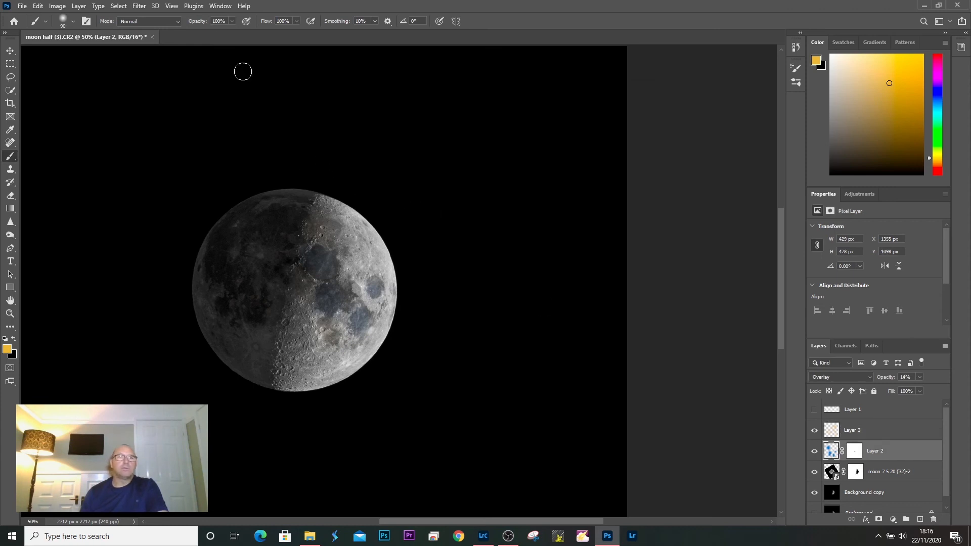
click(144, 7)
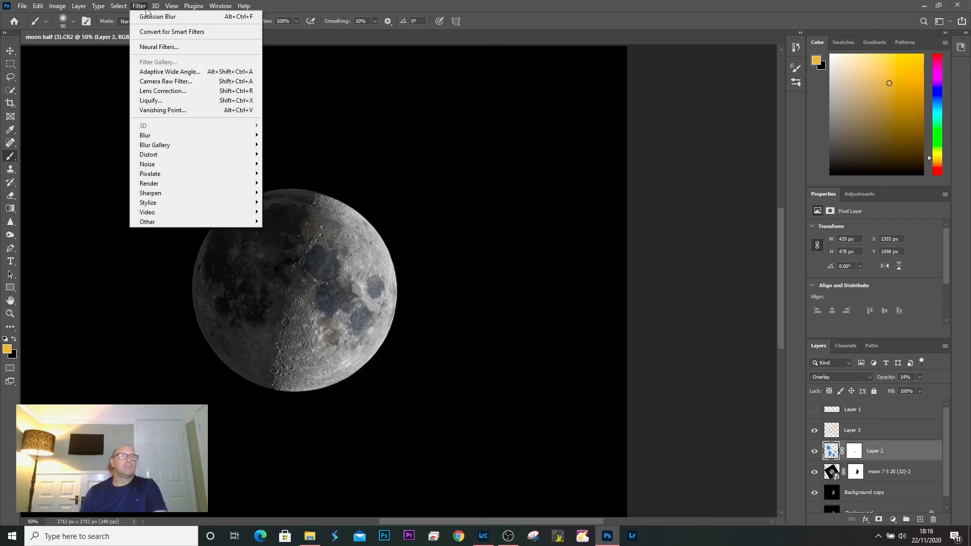
click(152, 17)
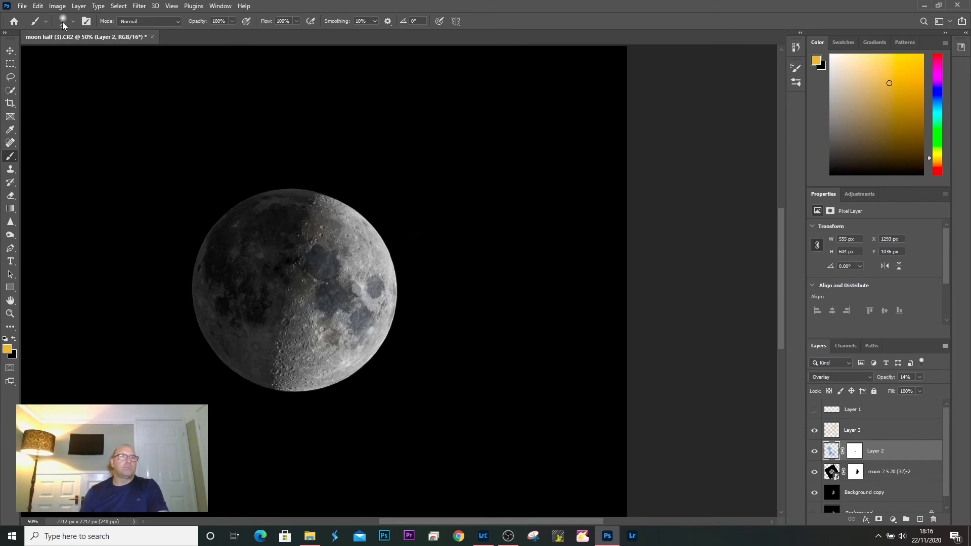
View the whole composite at 33.3% and save the moon document.
click(10, 313)
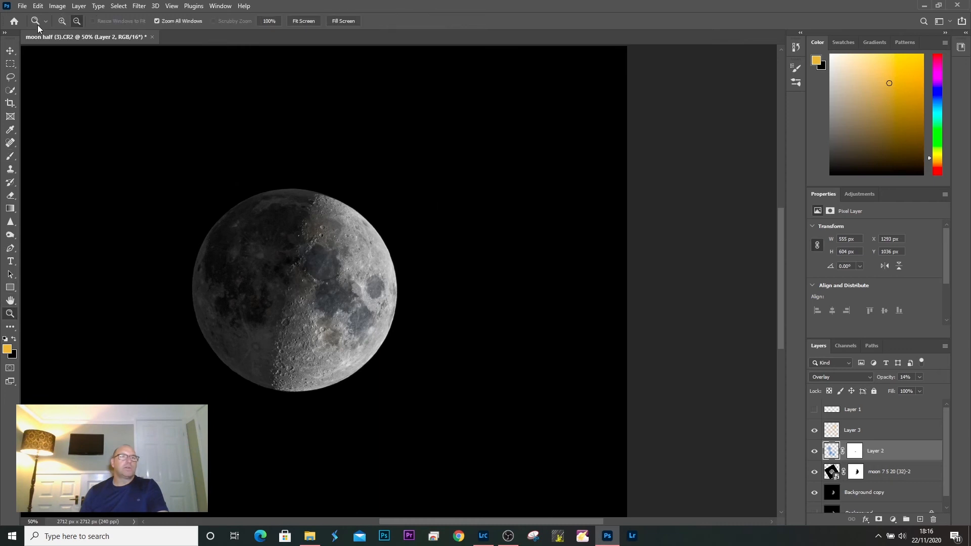
click(77, 20)
click(275, 301)
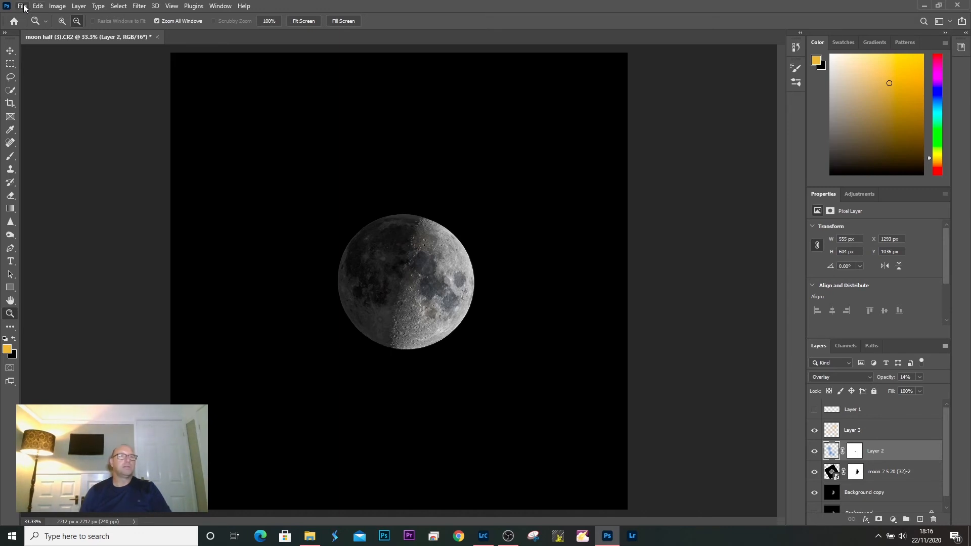
click(23, 6)
click(45, 120)
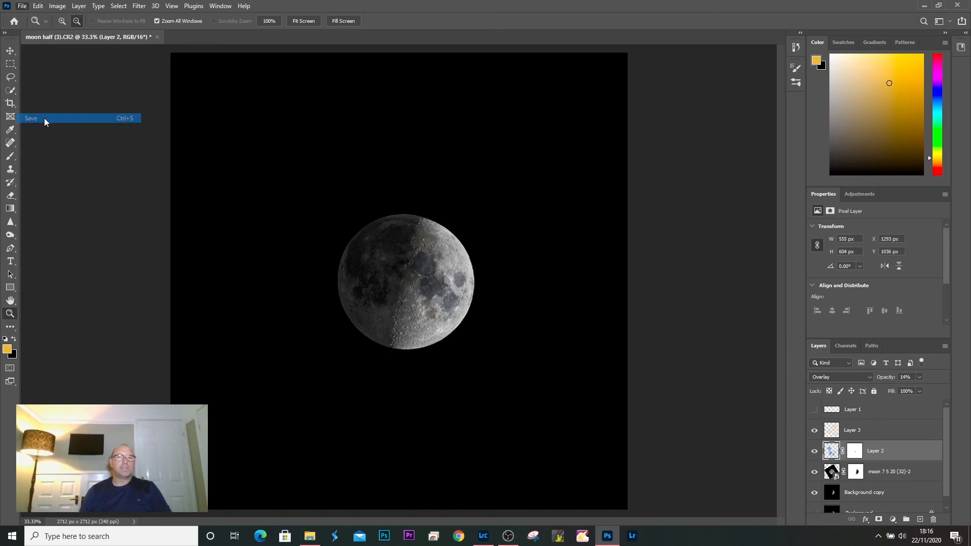
Switch to Lightroom Classic and set the saved moon edit's Texture to +31, inspecting the surface at 100%.
click(483, 537)
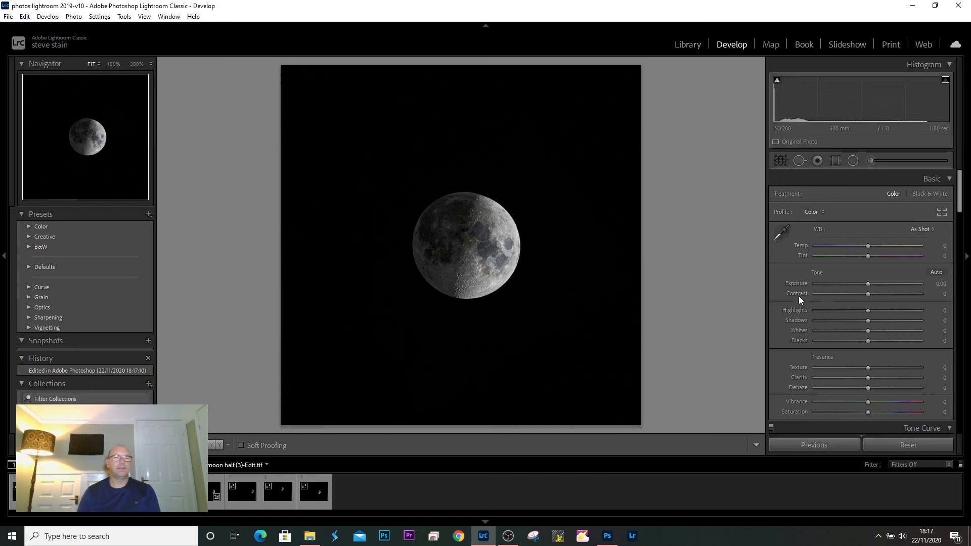
click(480, 256)
mouse_move(474, 253)
mouse_down()
mouse_move(487, 266)
mouse_move(494, 254)
mouse_up()
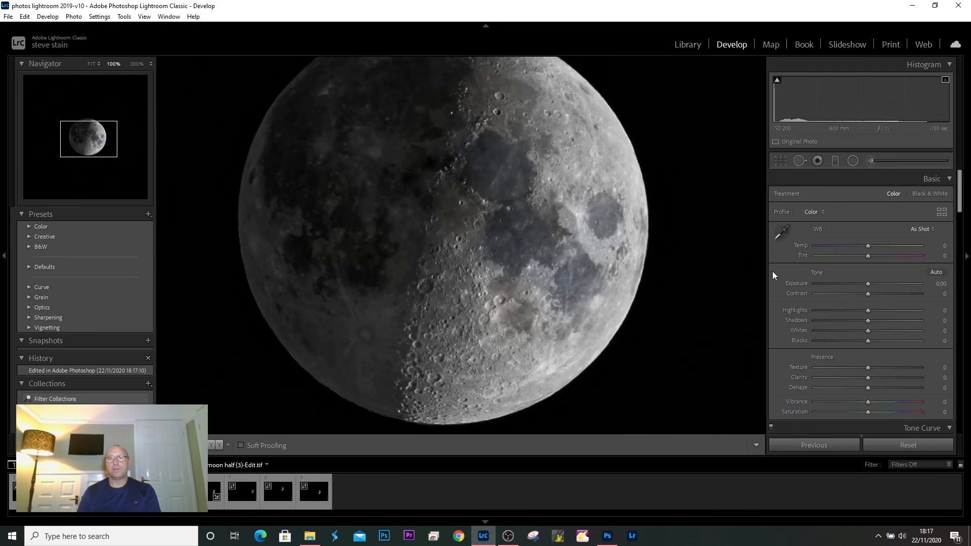
drag(870, 366, 885, 364)
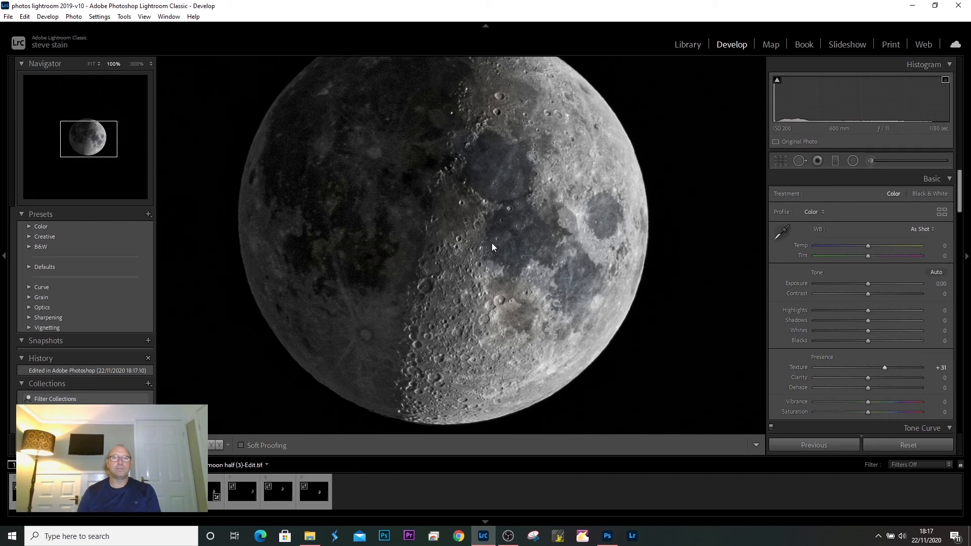
click(498, 253)
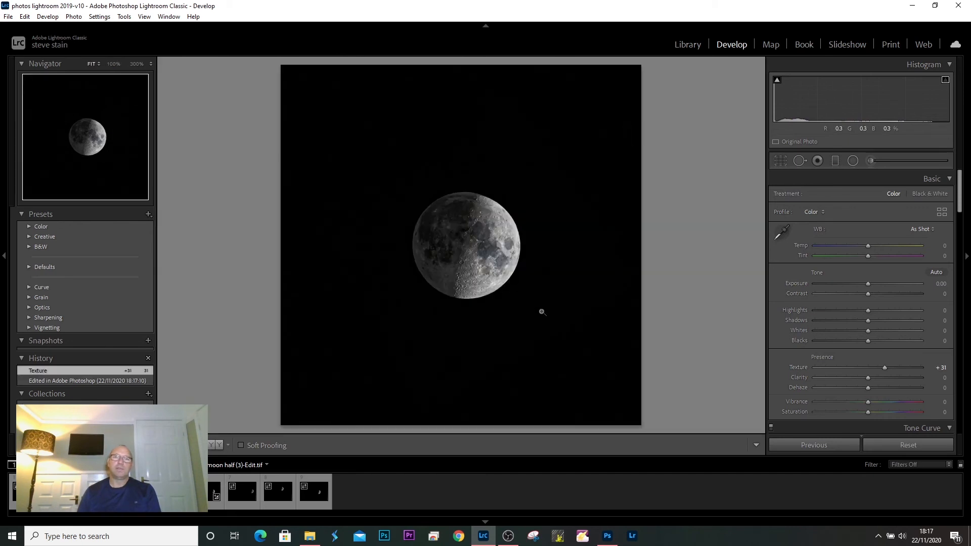